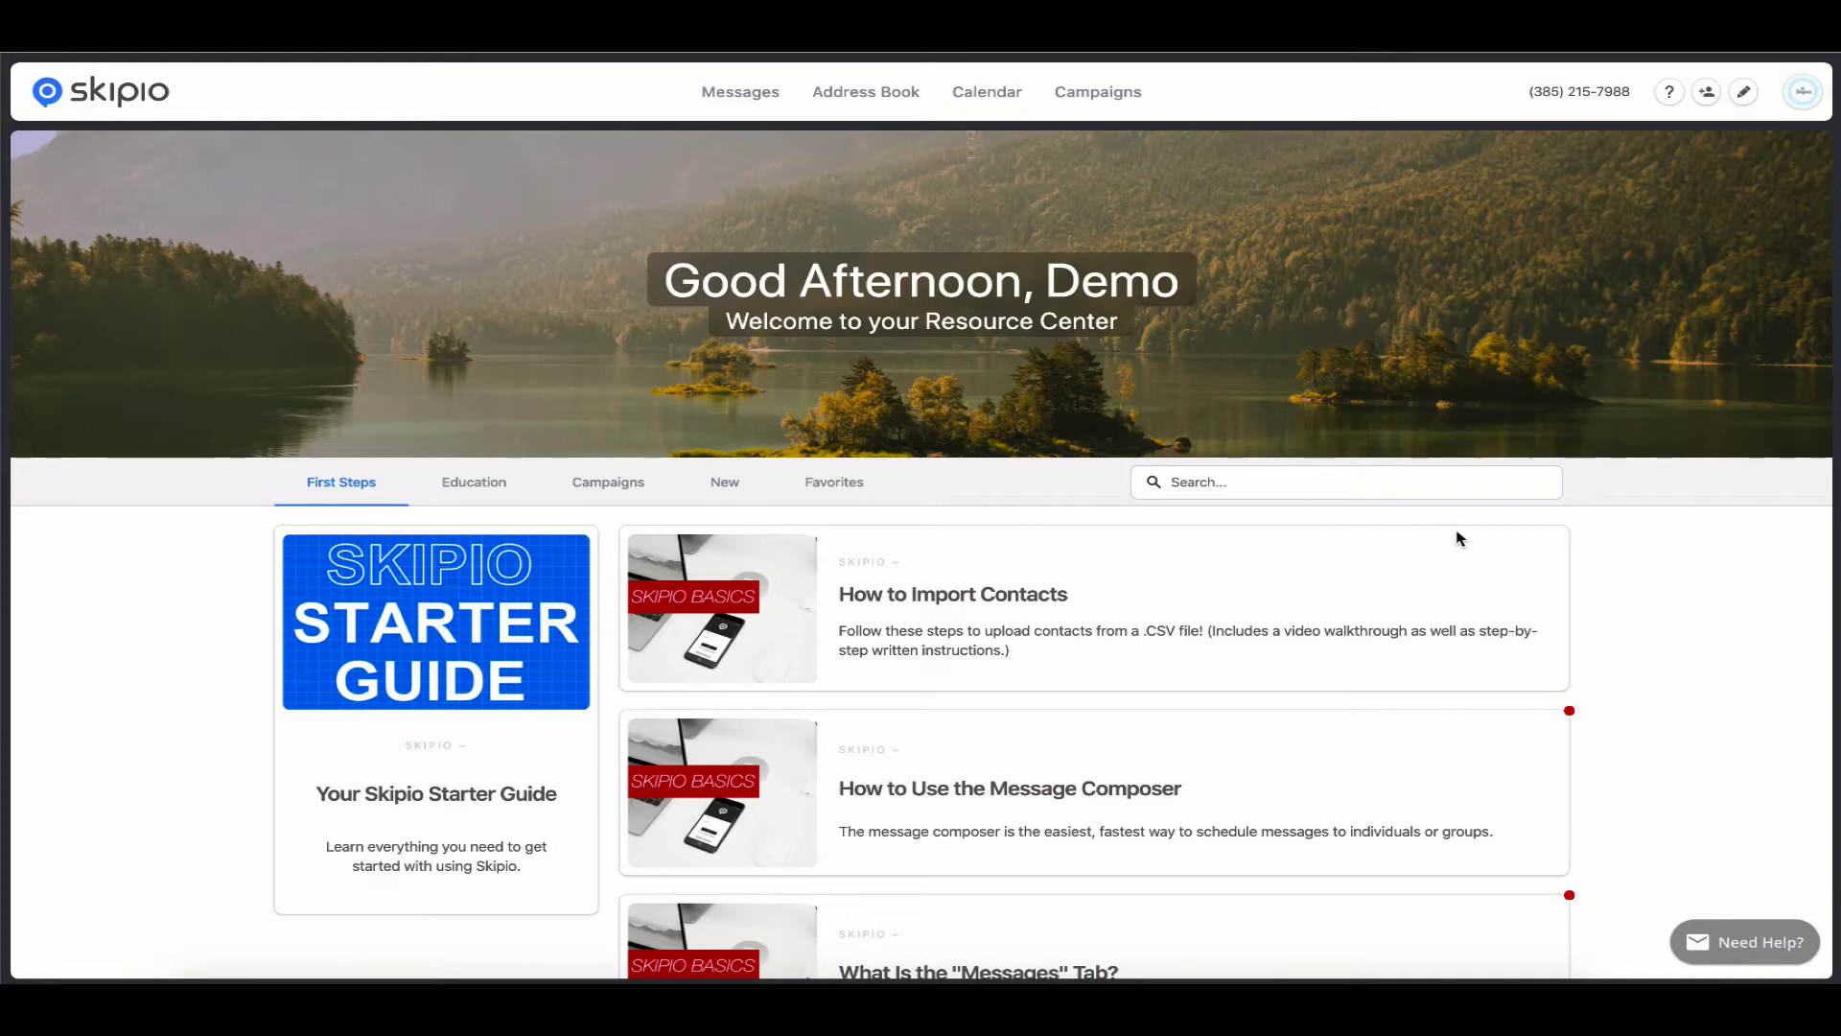
- Search the Resource Center for 'keyword' to list the keyword campaign articles
left_click(1320, 483)
type("keyword")
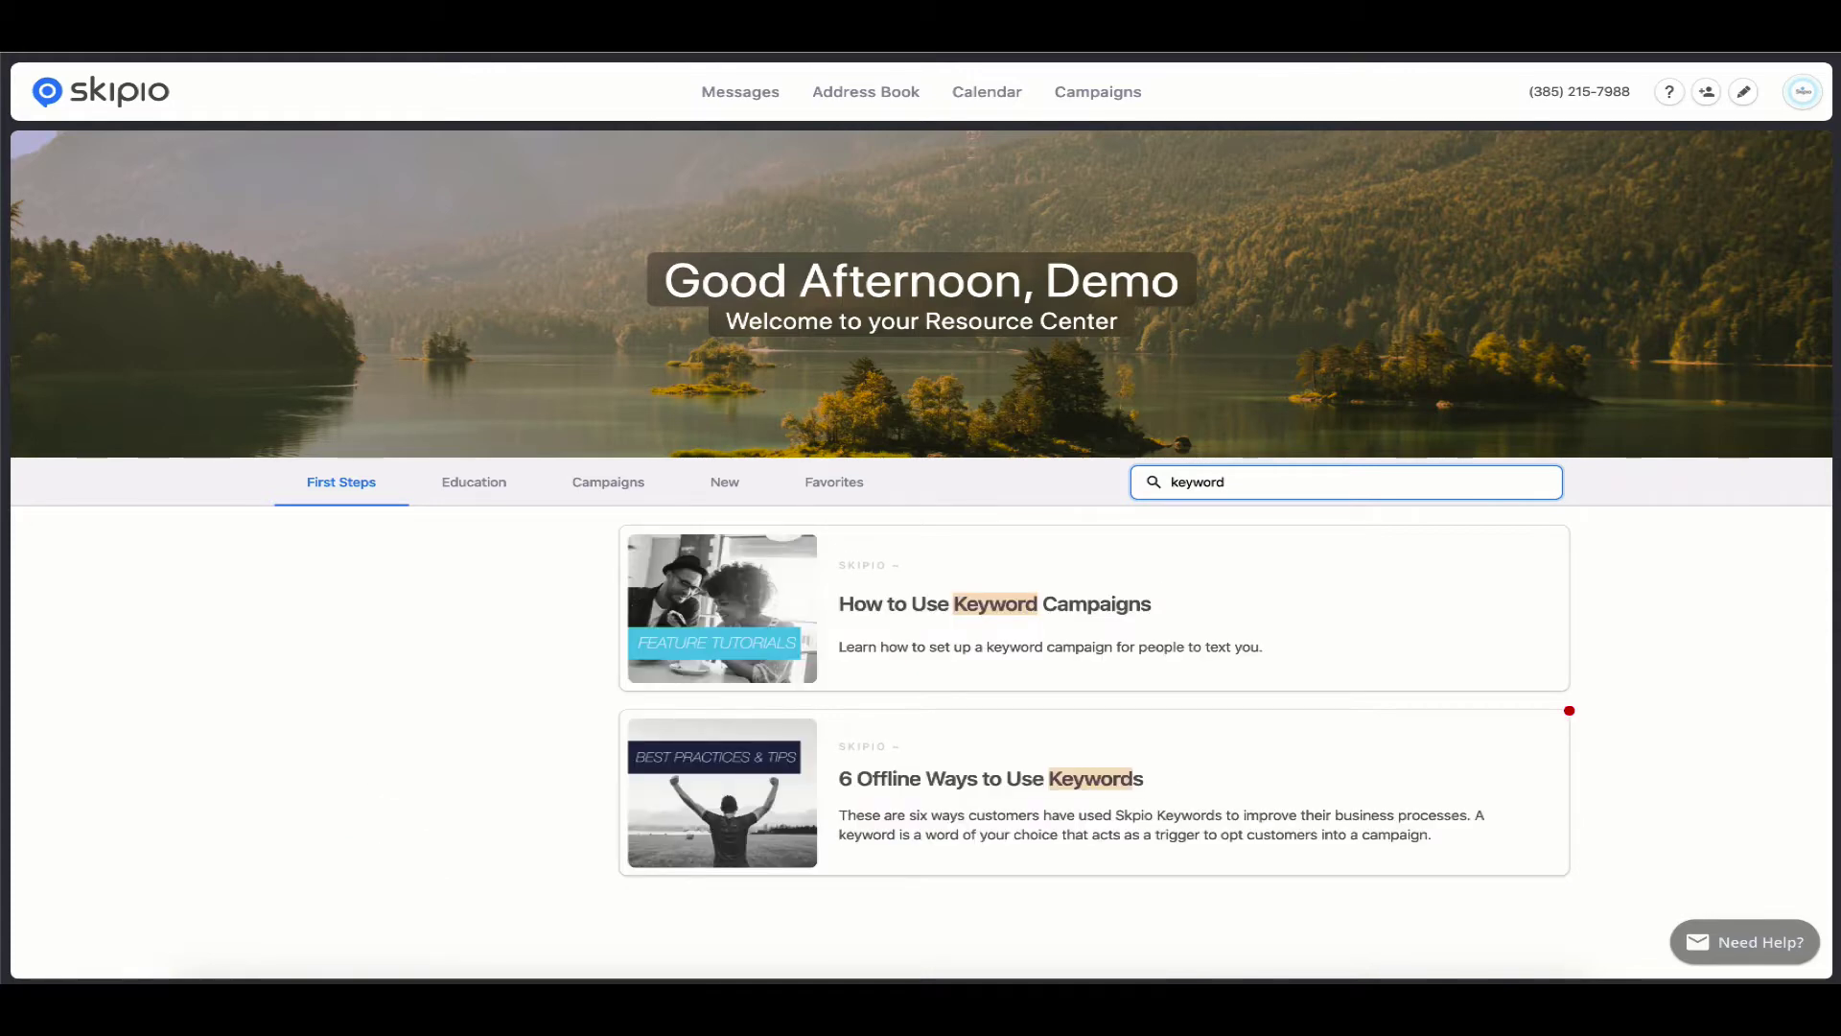
- Open a blank New Drip Campaign form from the Campaigns section
left_click(1097, 91)
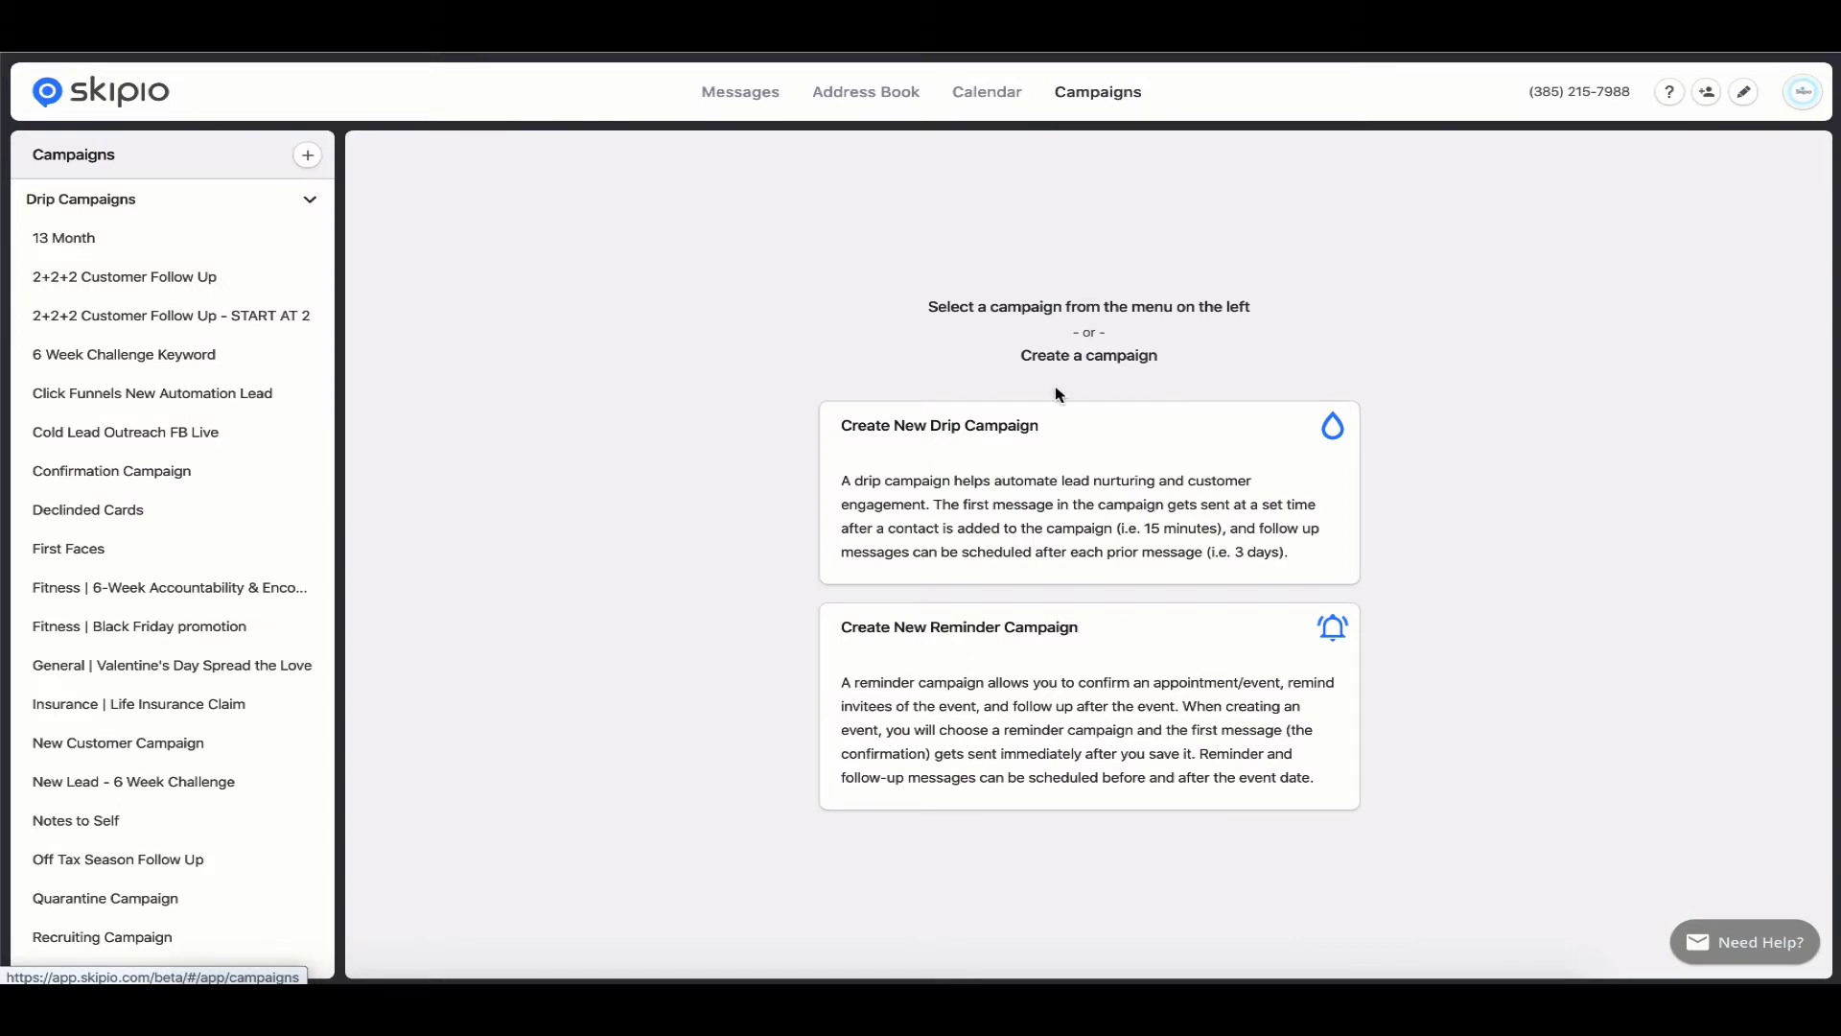
left_click(1061, 431)
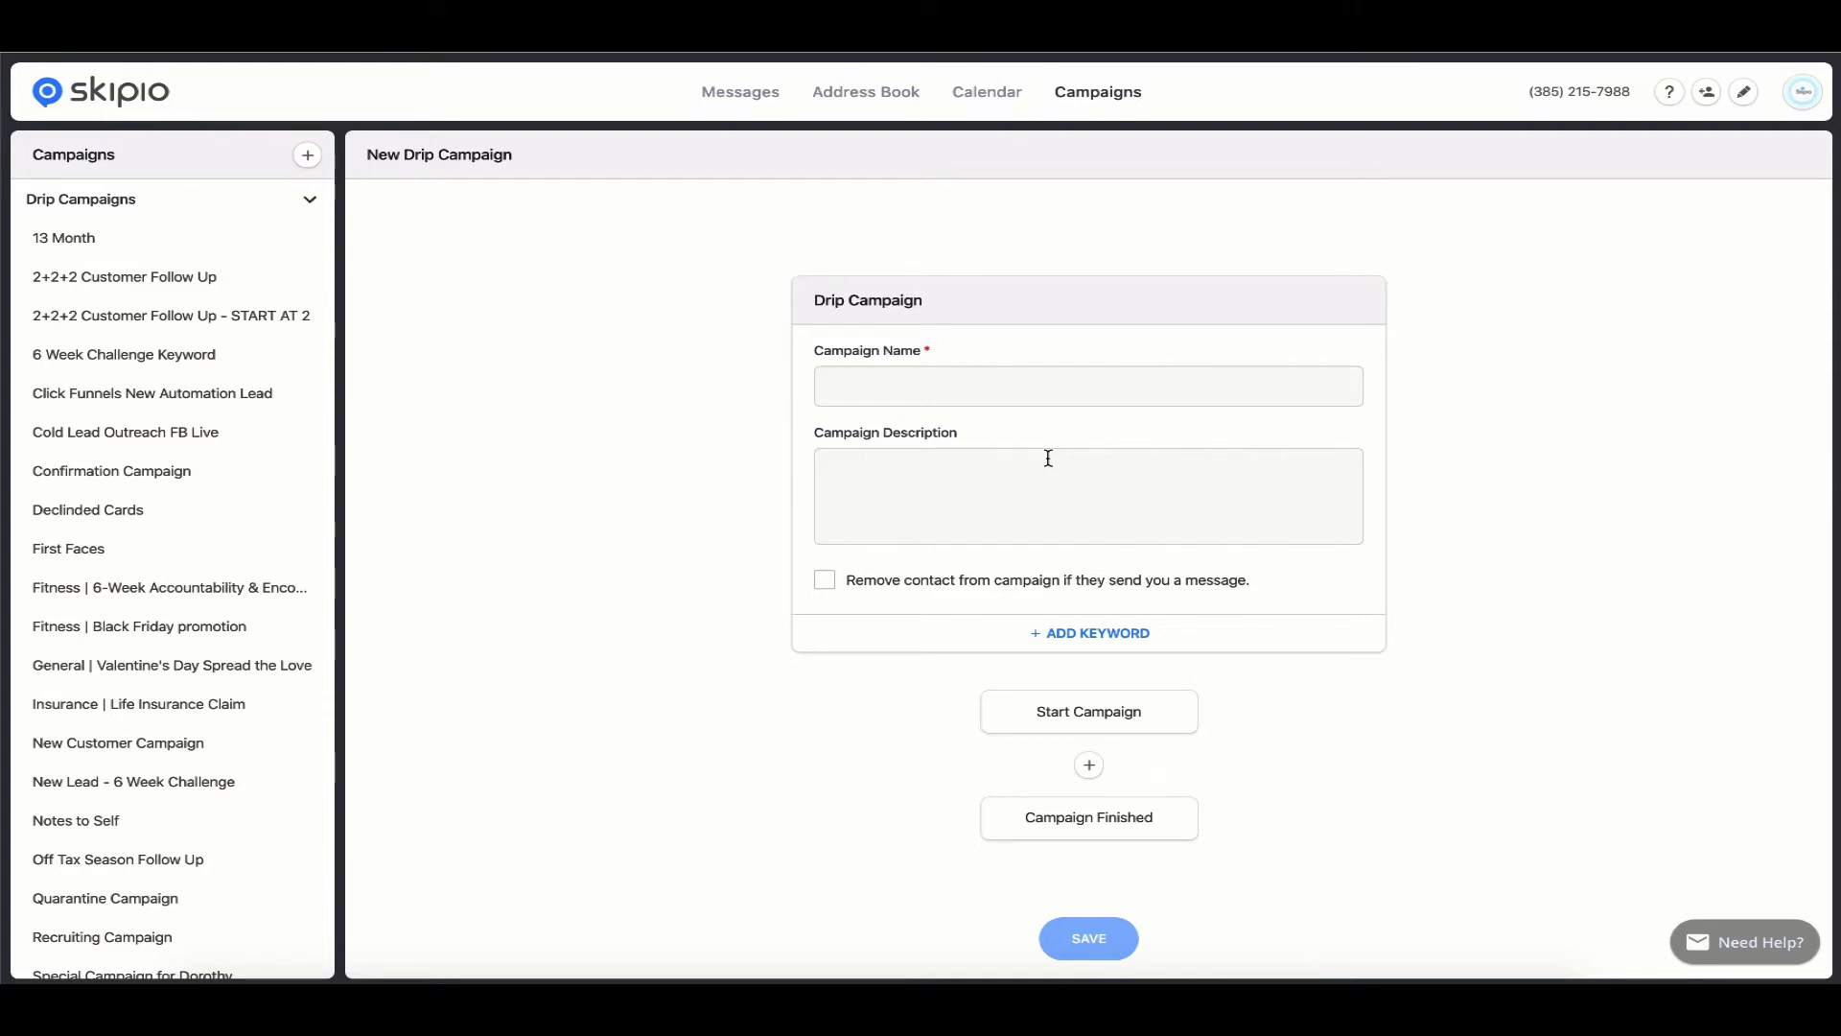
- Name the campaign 'At Home Activities Keyword Campaign' and describe it as at-home kids' activities
left_click(970, 386)
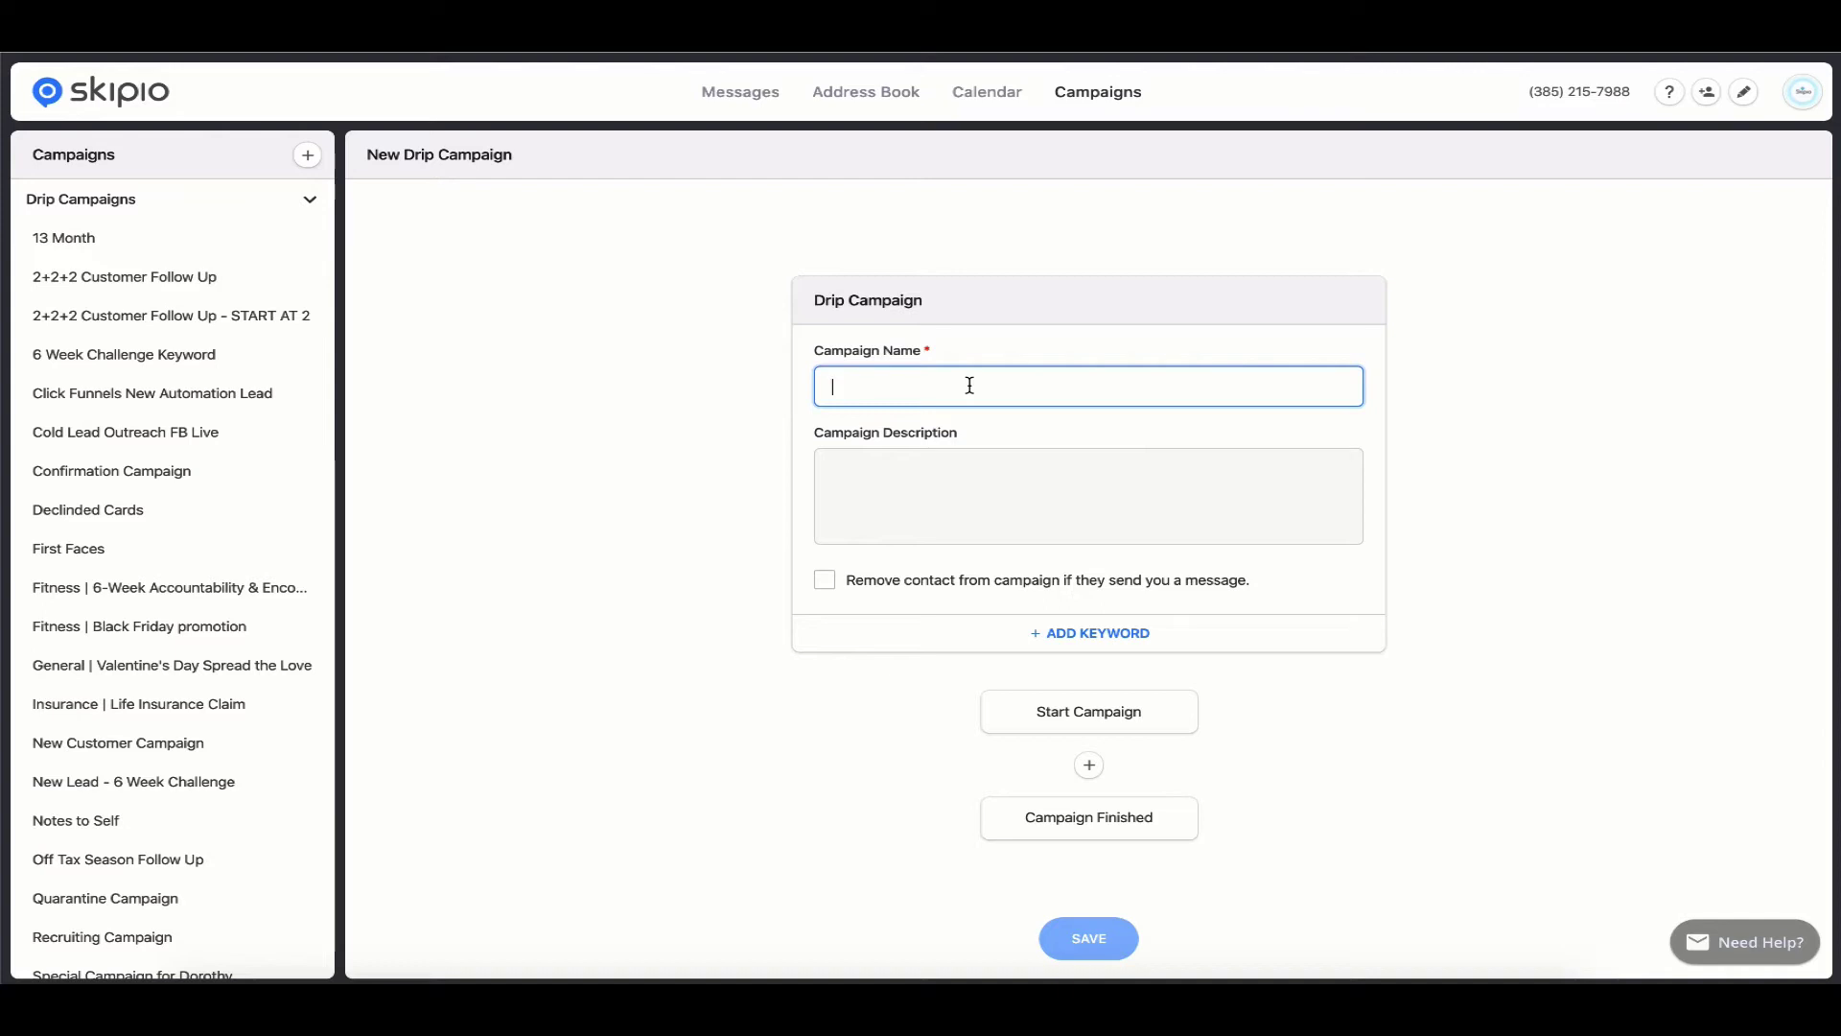
type("At Home Ac")
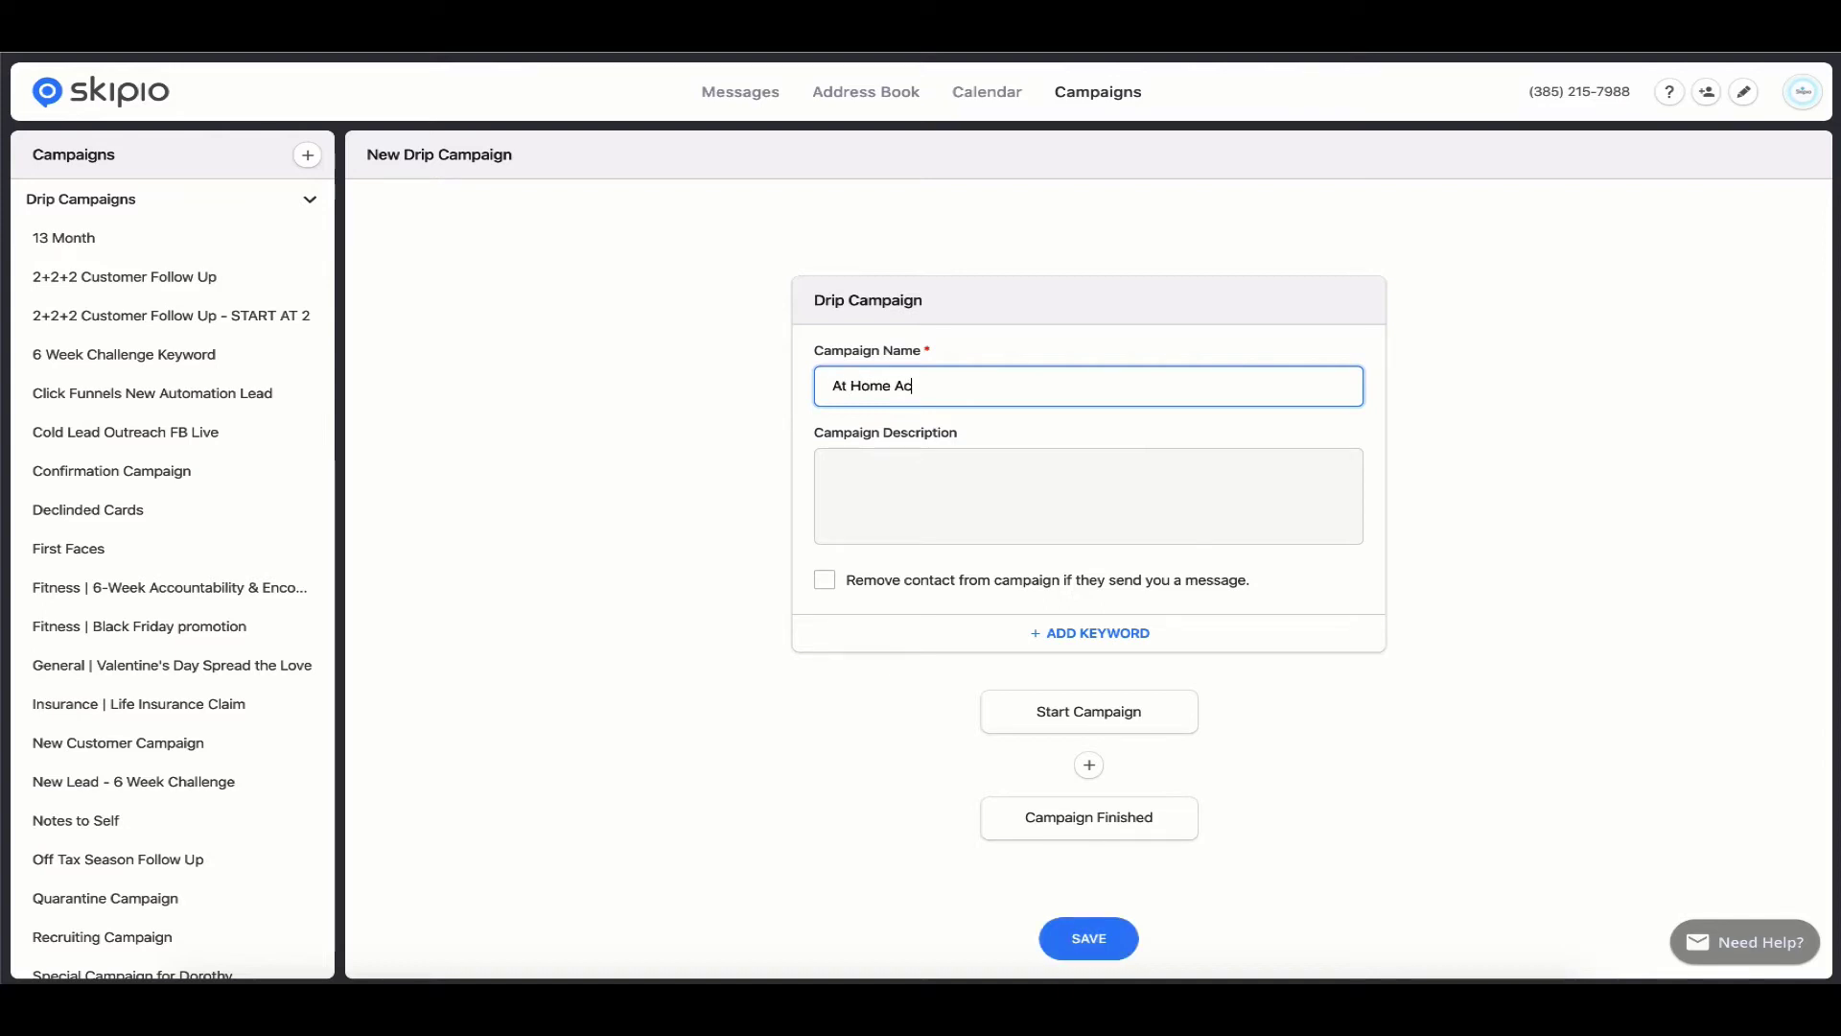
type("tivities Keyword")
type(" Campaign")
key("Tab")
type("This is a campaign fo")
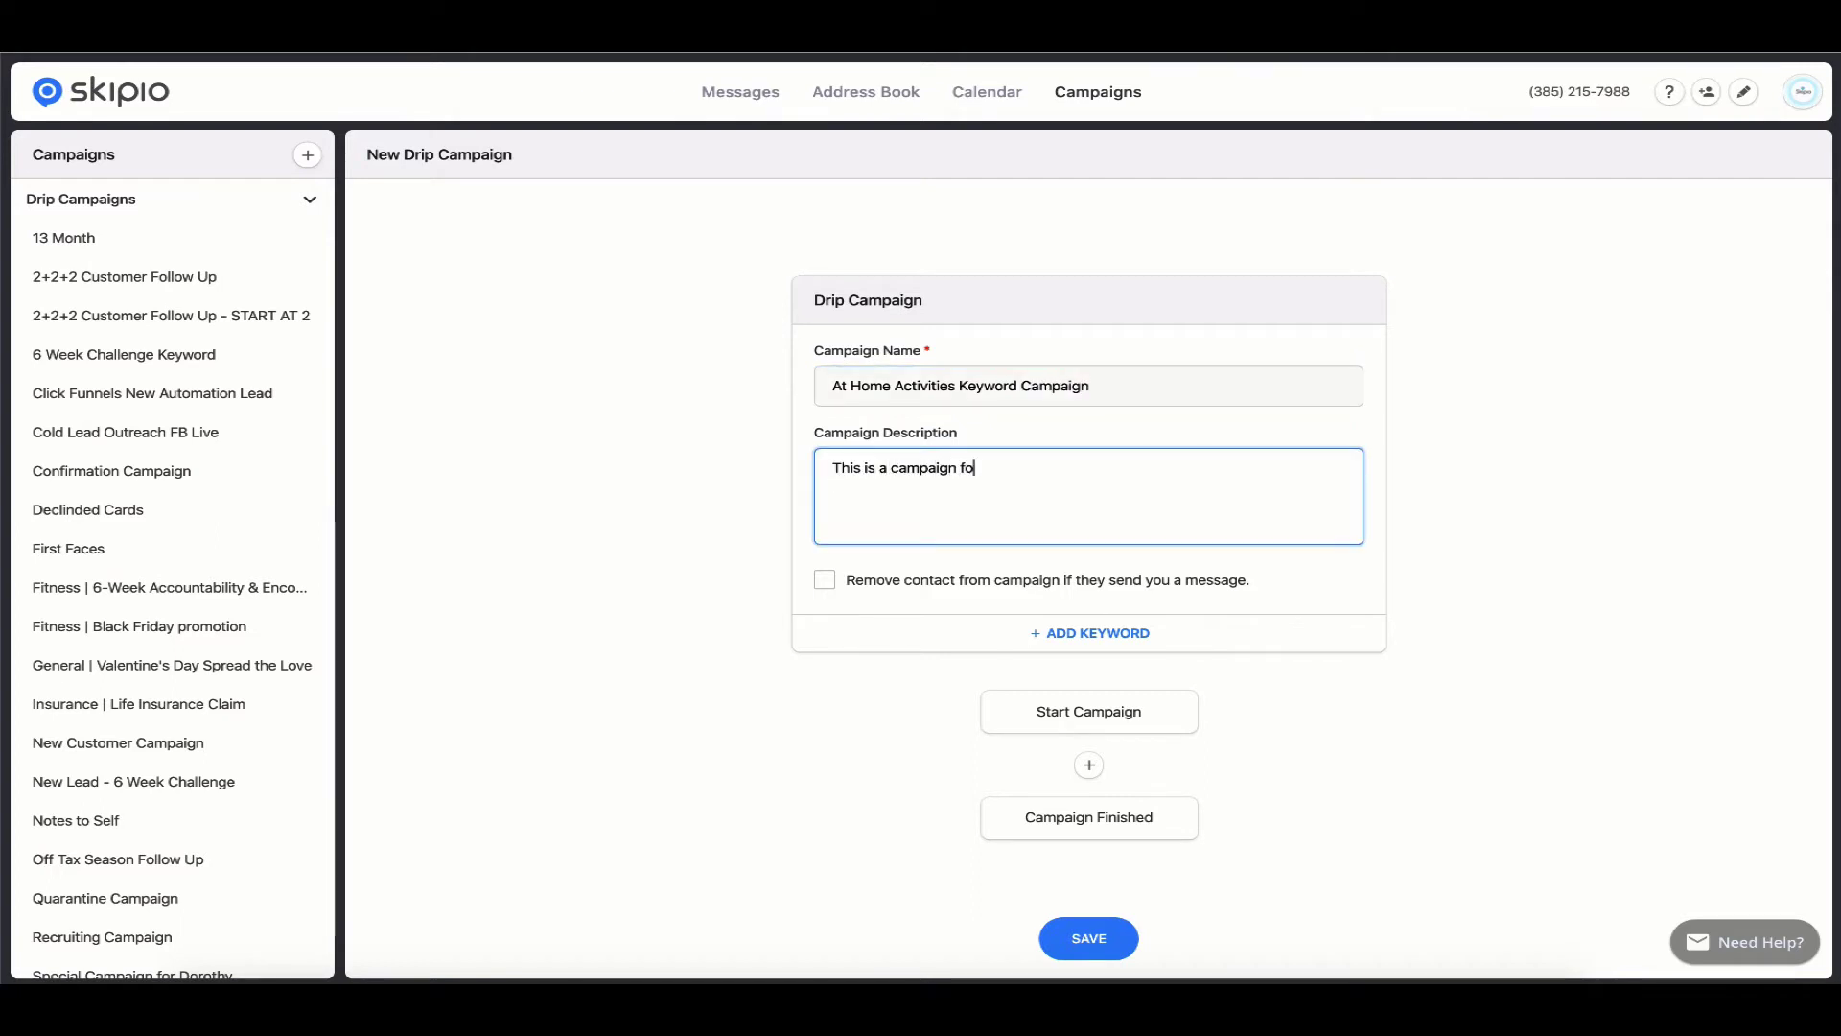
type("r anyone to text ")
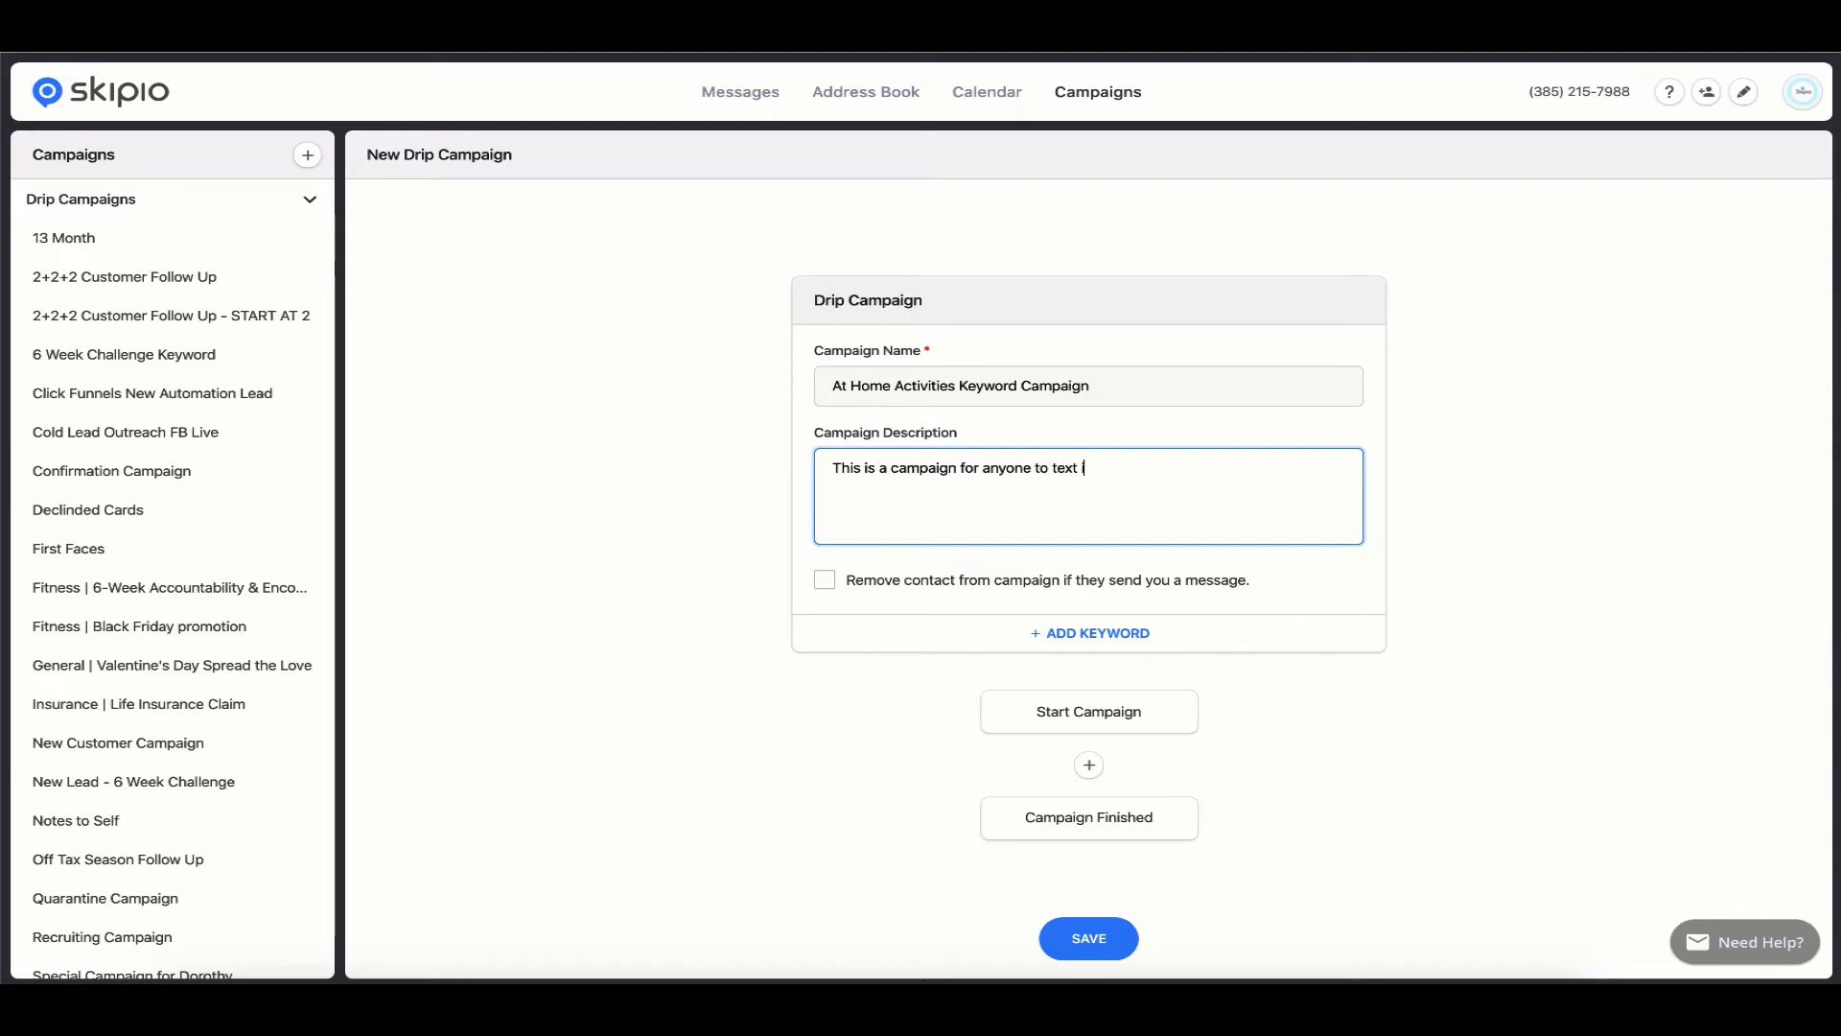
type("in and get ")
type("some activities to do with their kids at home.")
scroll(1087, 575, "down", 1)
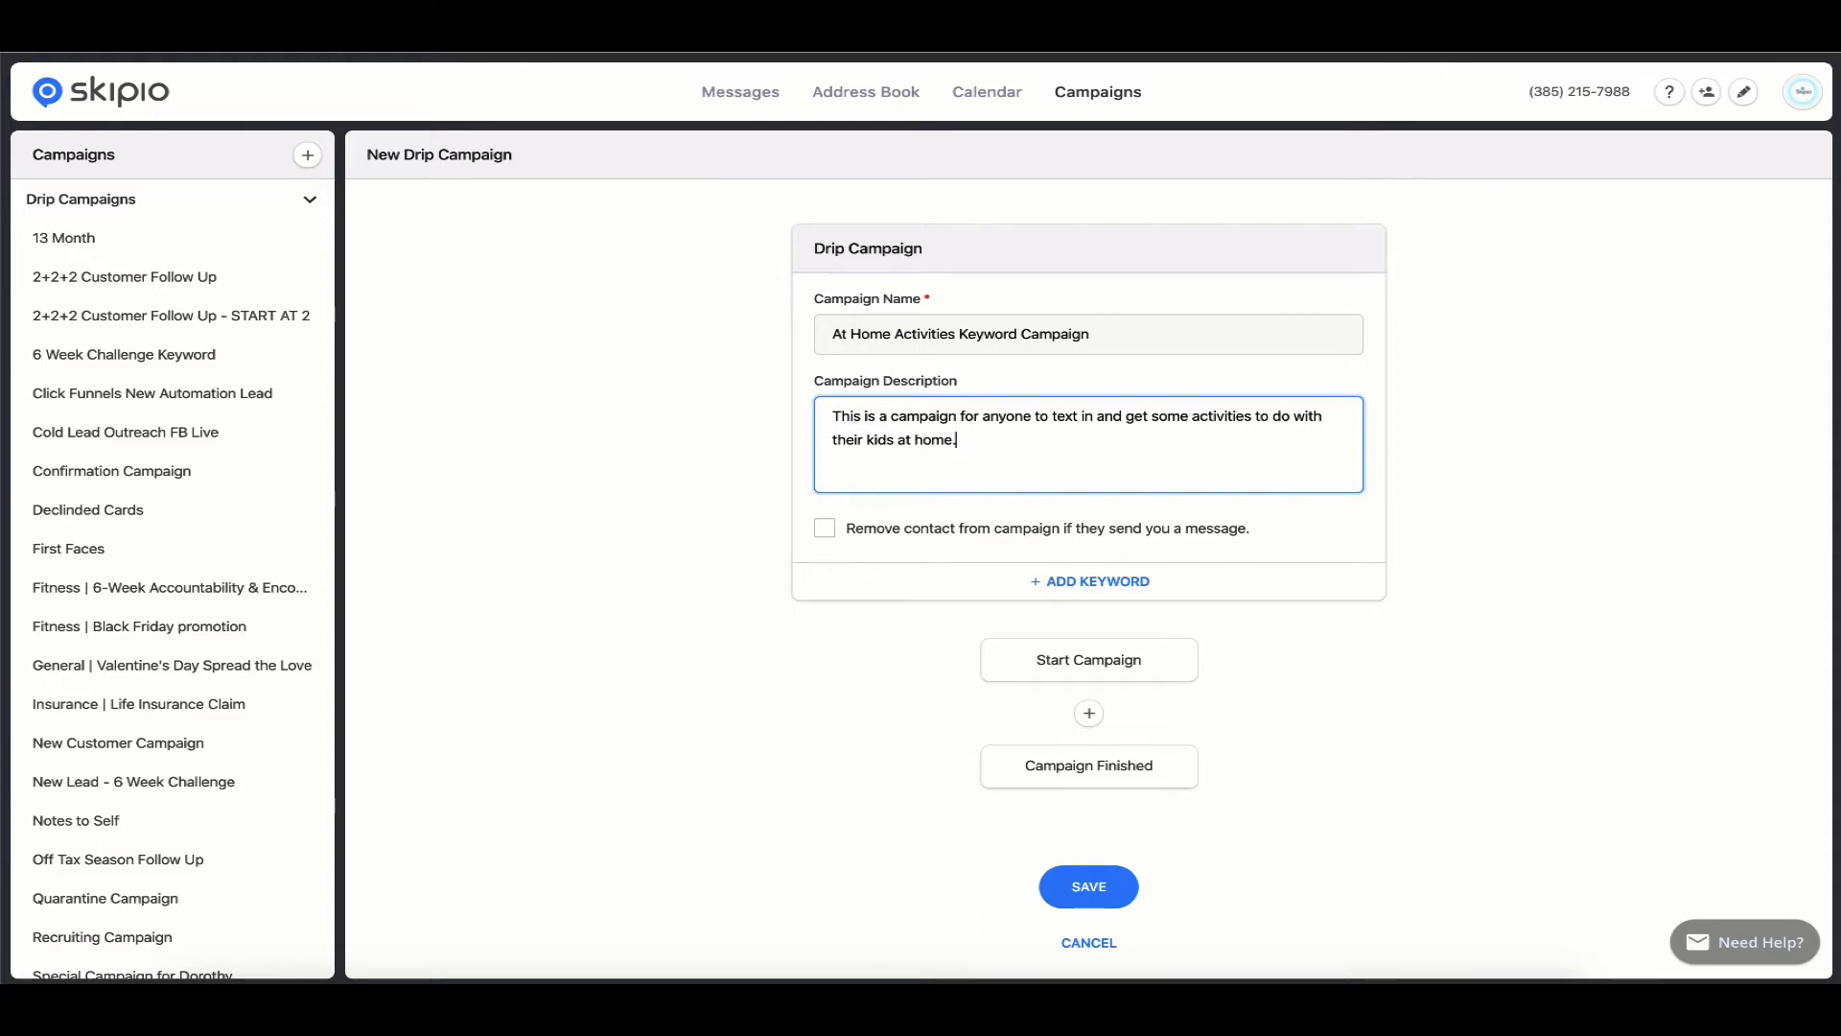
- Add 'activities' as the campaign's trigger keyword
left_click(1089, 582)
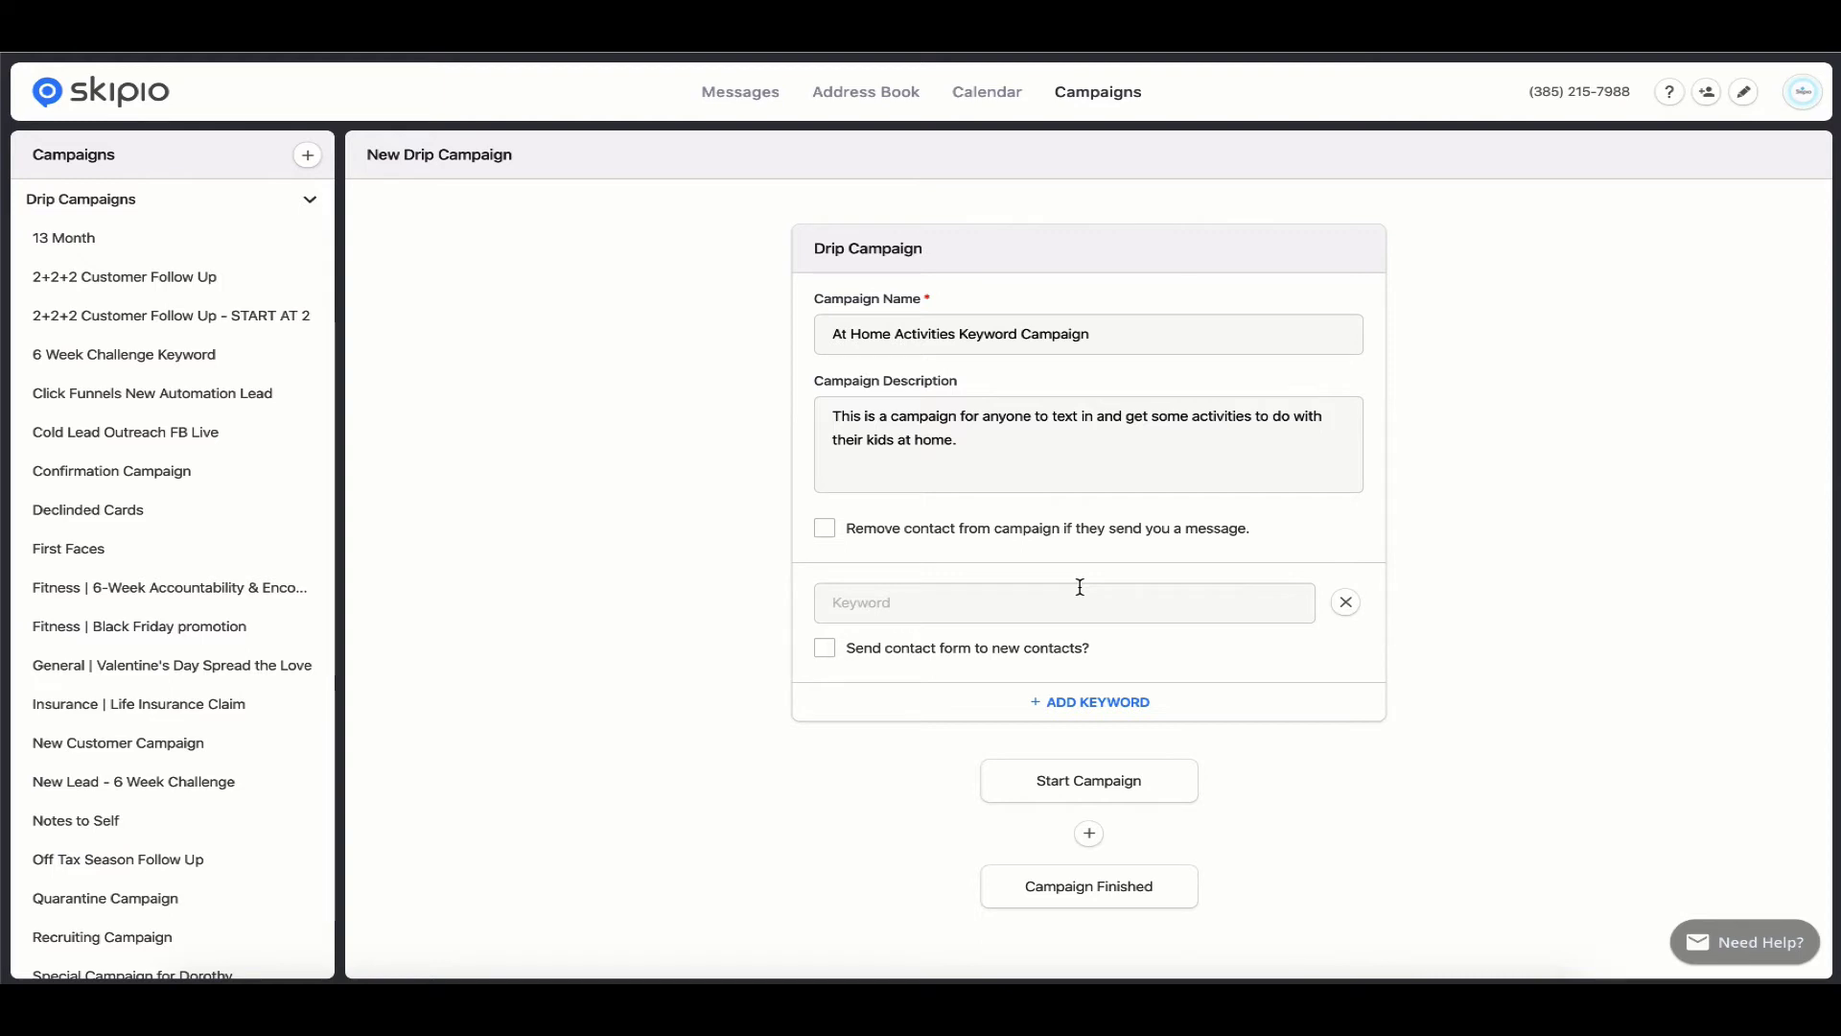
left_click(1079, 592)
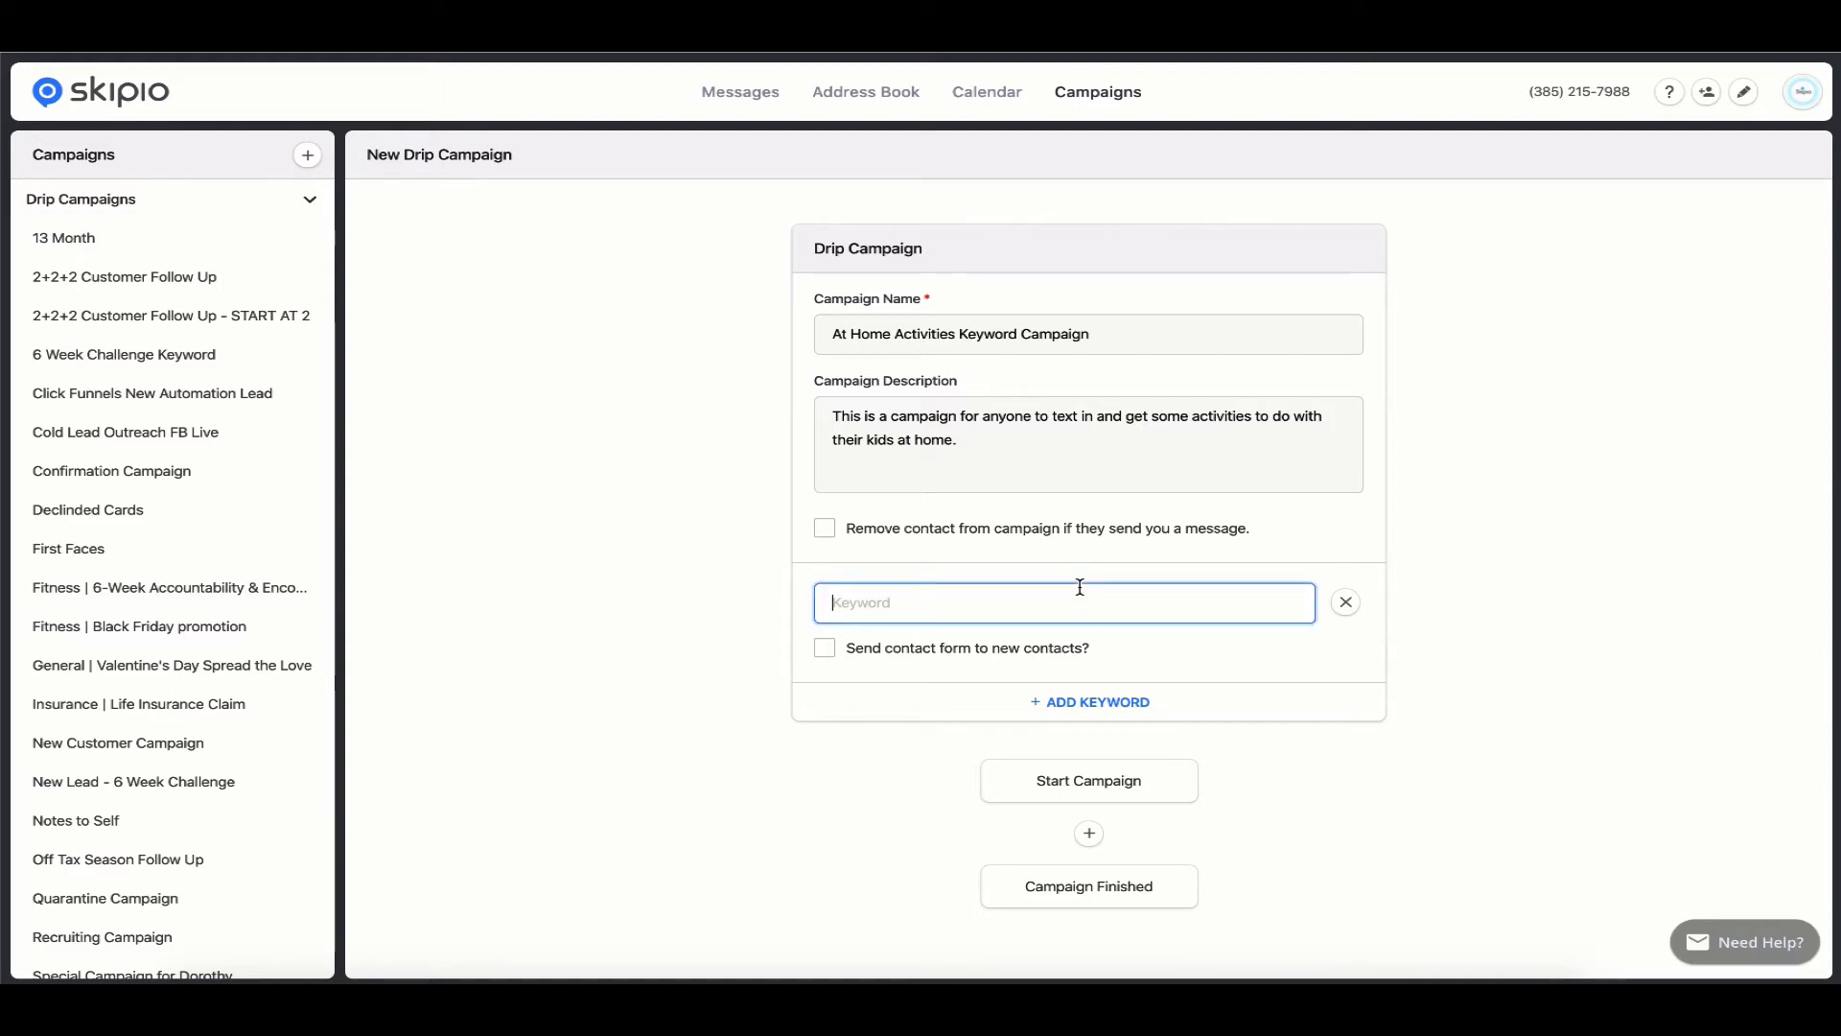
type("activities")
left_click(1445, 584)
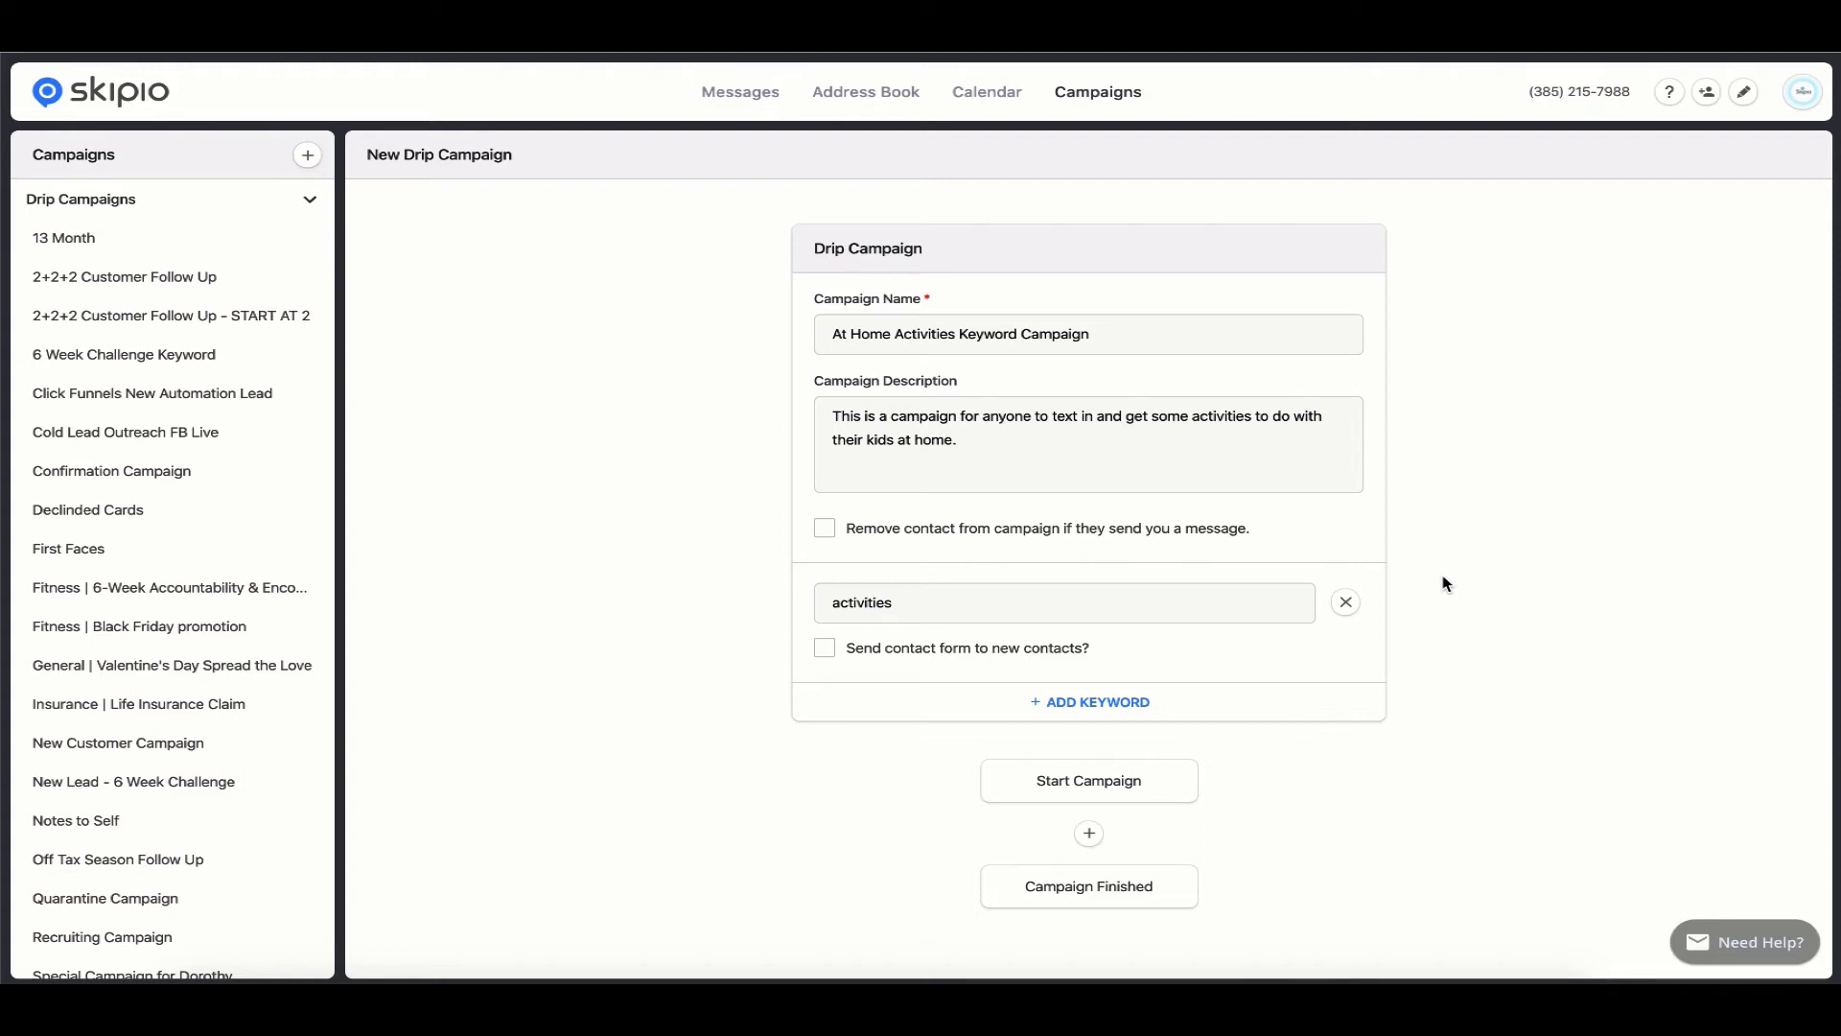
- Add a text message named 'Thank you and introdcution' and begin its thank-you body
left_click(1088, 833)
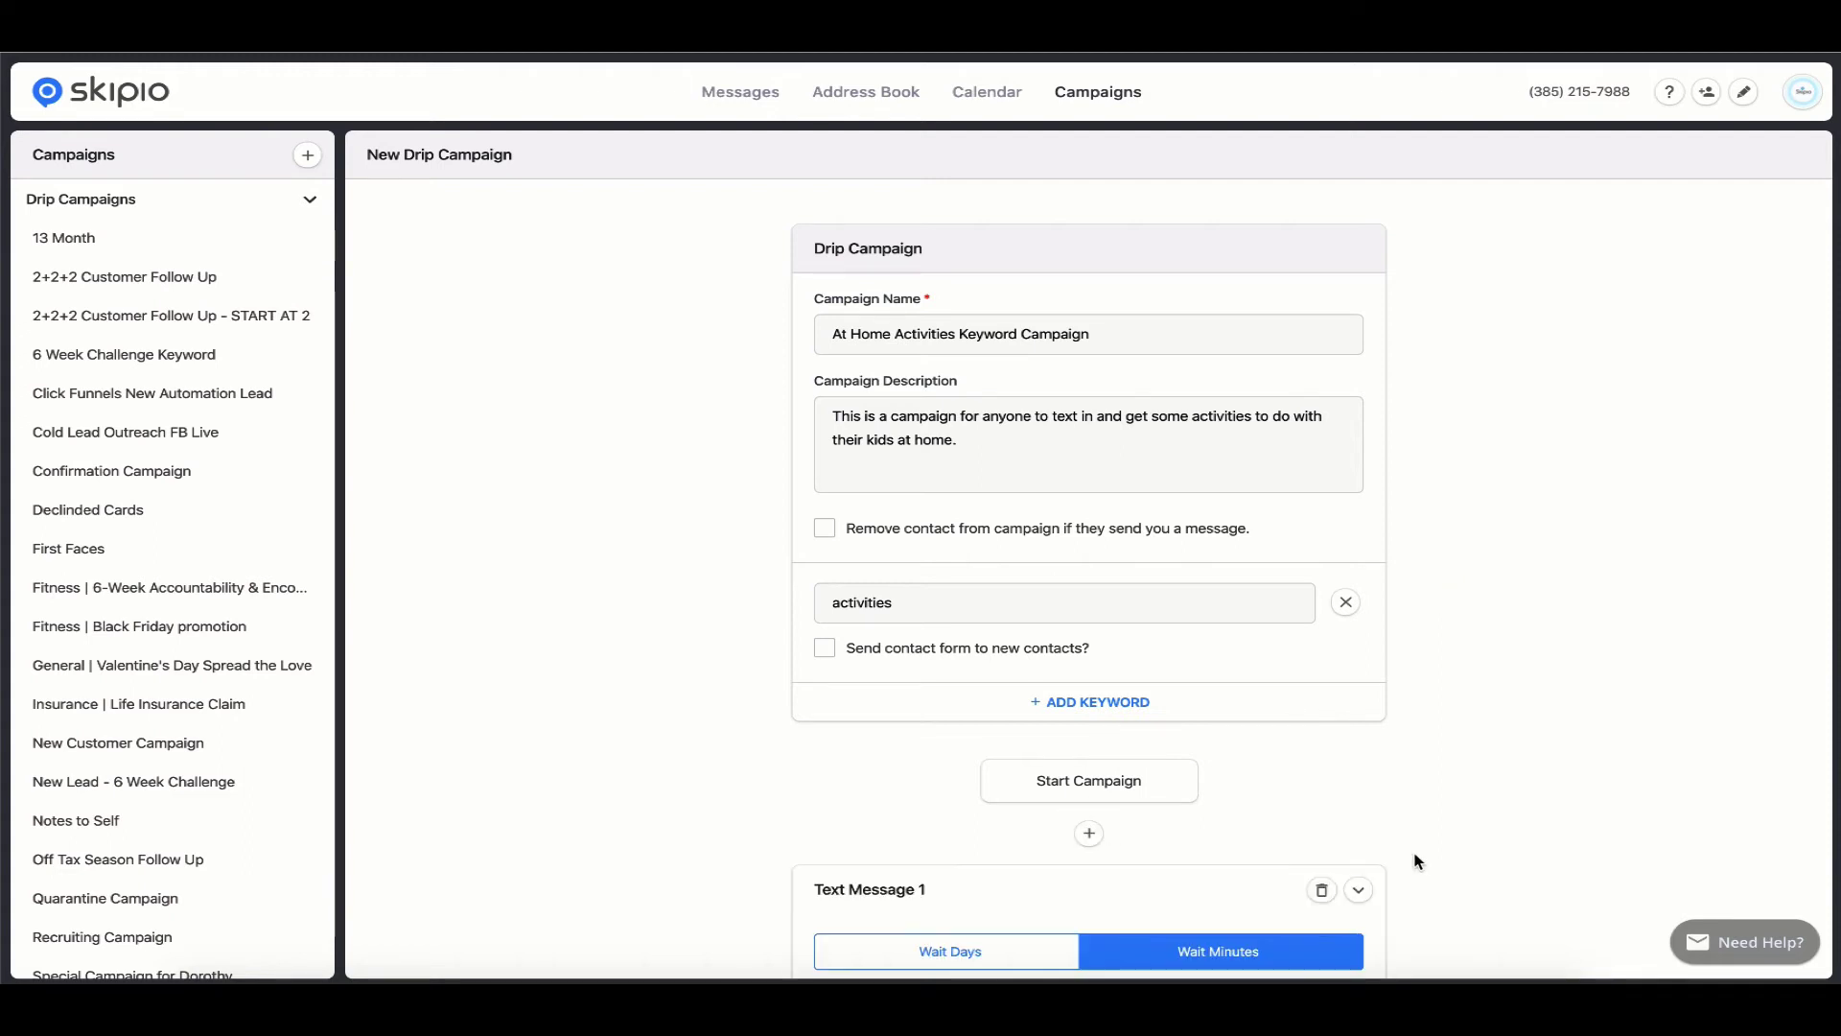
scroll(1421, 861, "down", 3)
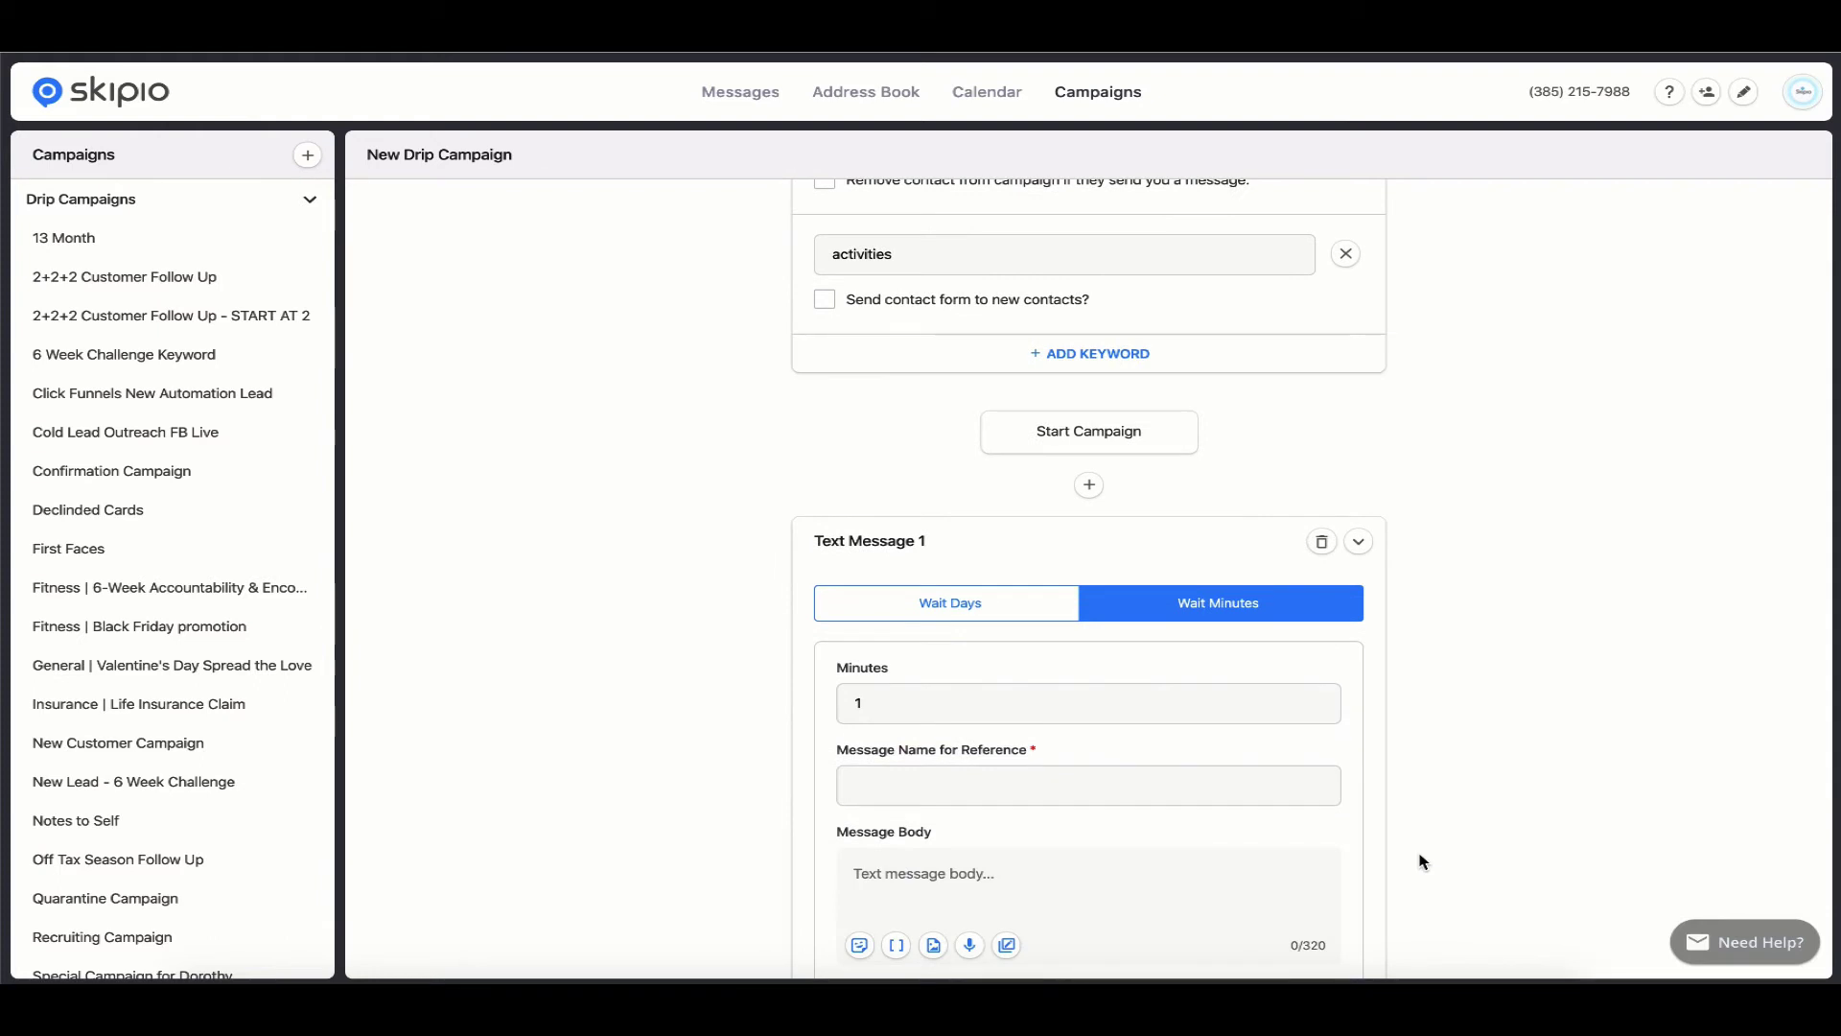
scroll(1421, 861, "down", 1)
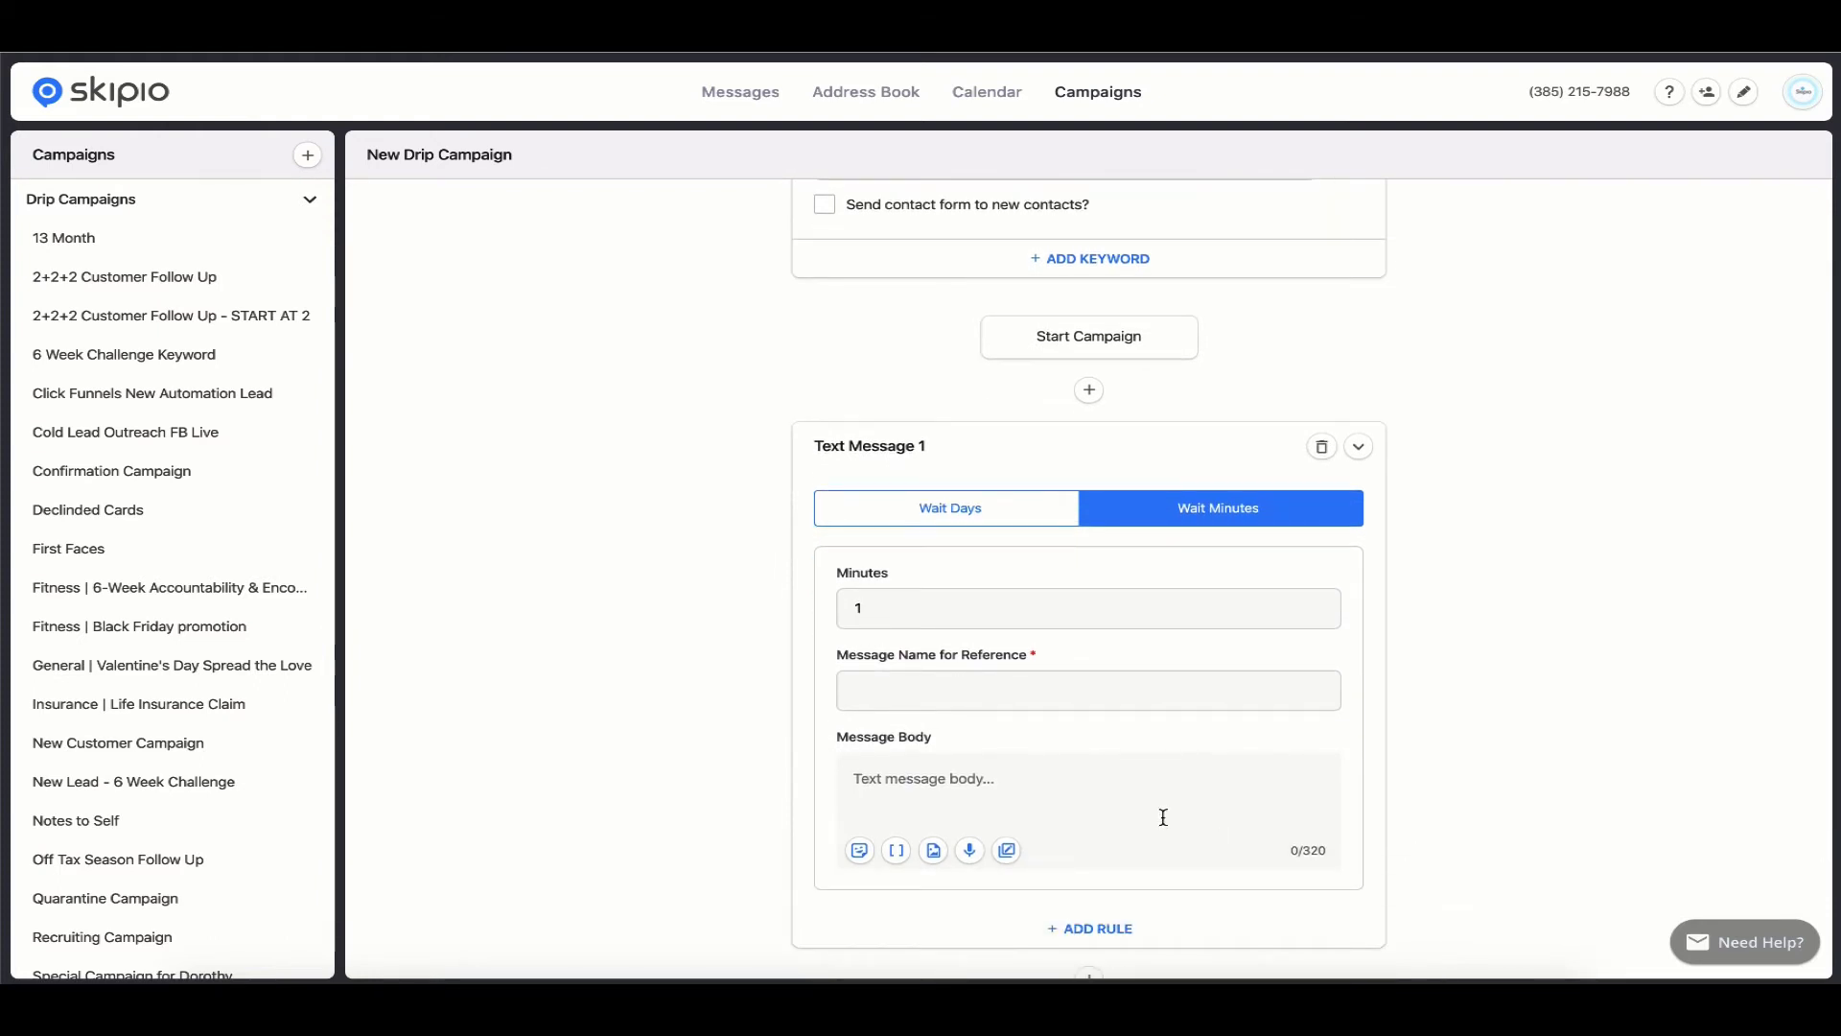
left_click(1088, 691)
type("Thank you and introdcu")
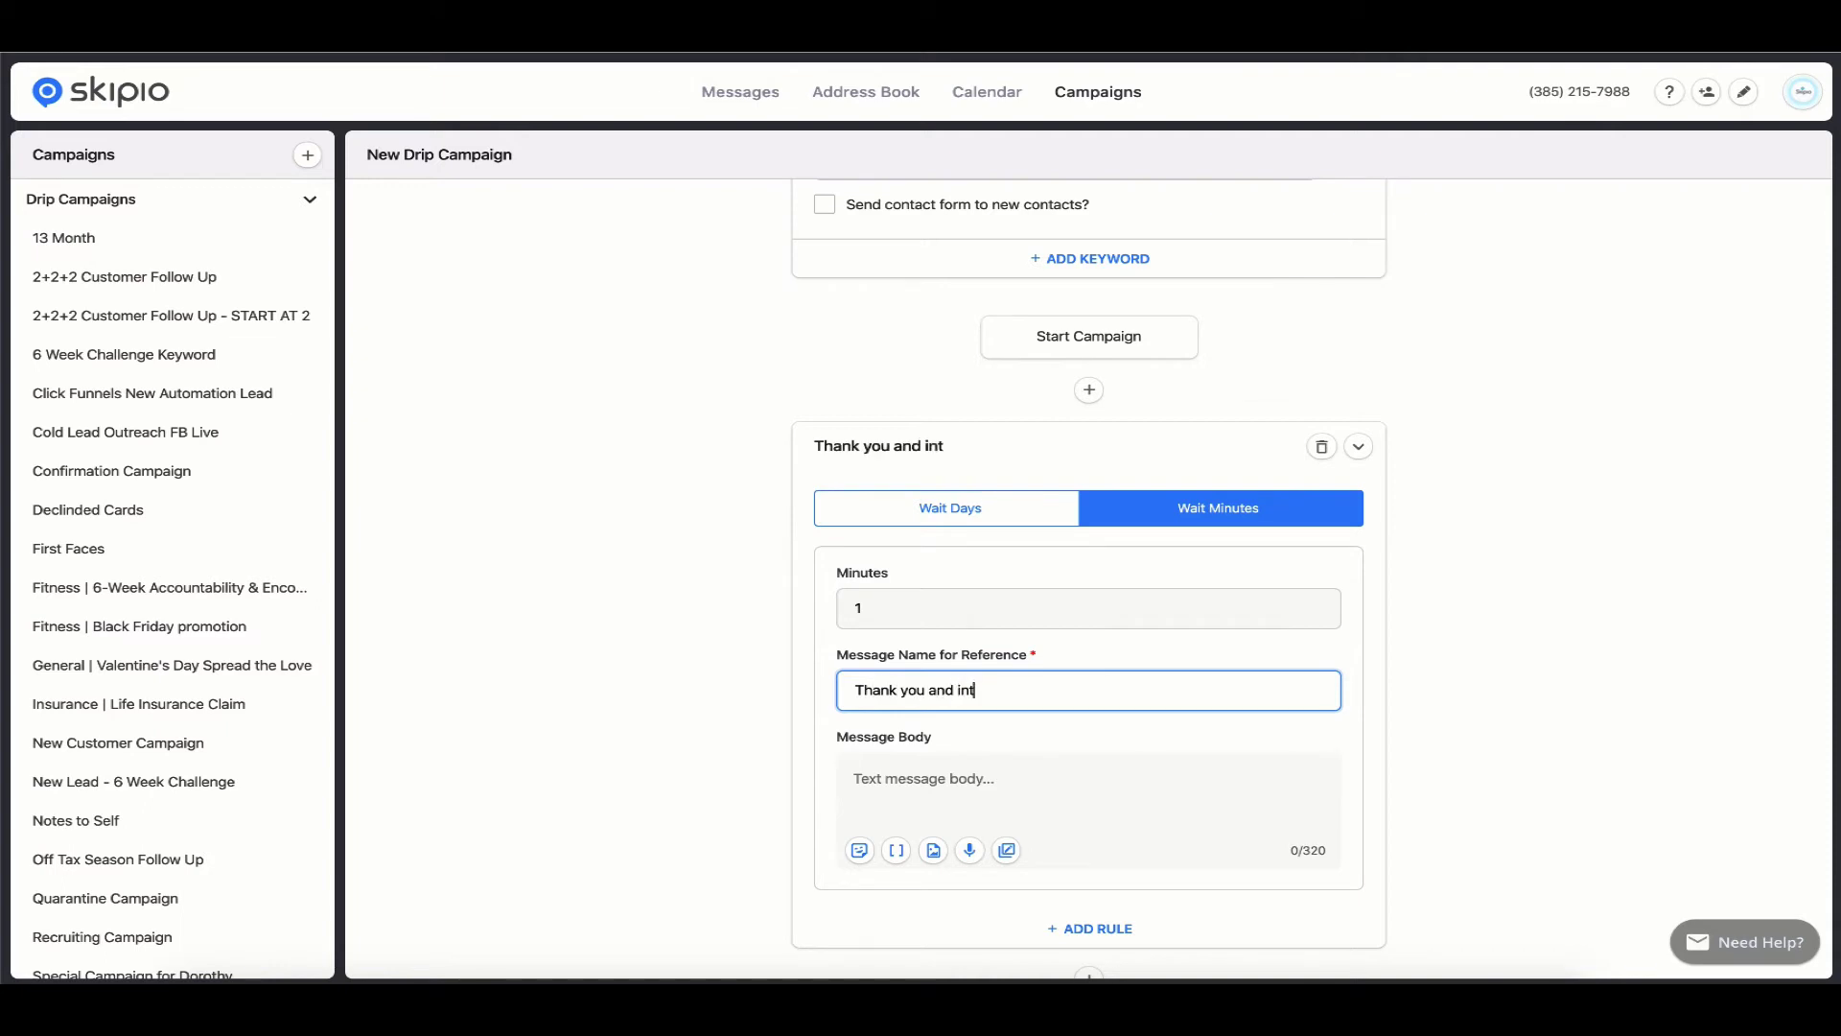
type("tion")
key("Tab")
type("Thank you! You're in! I")
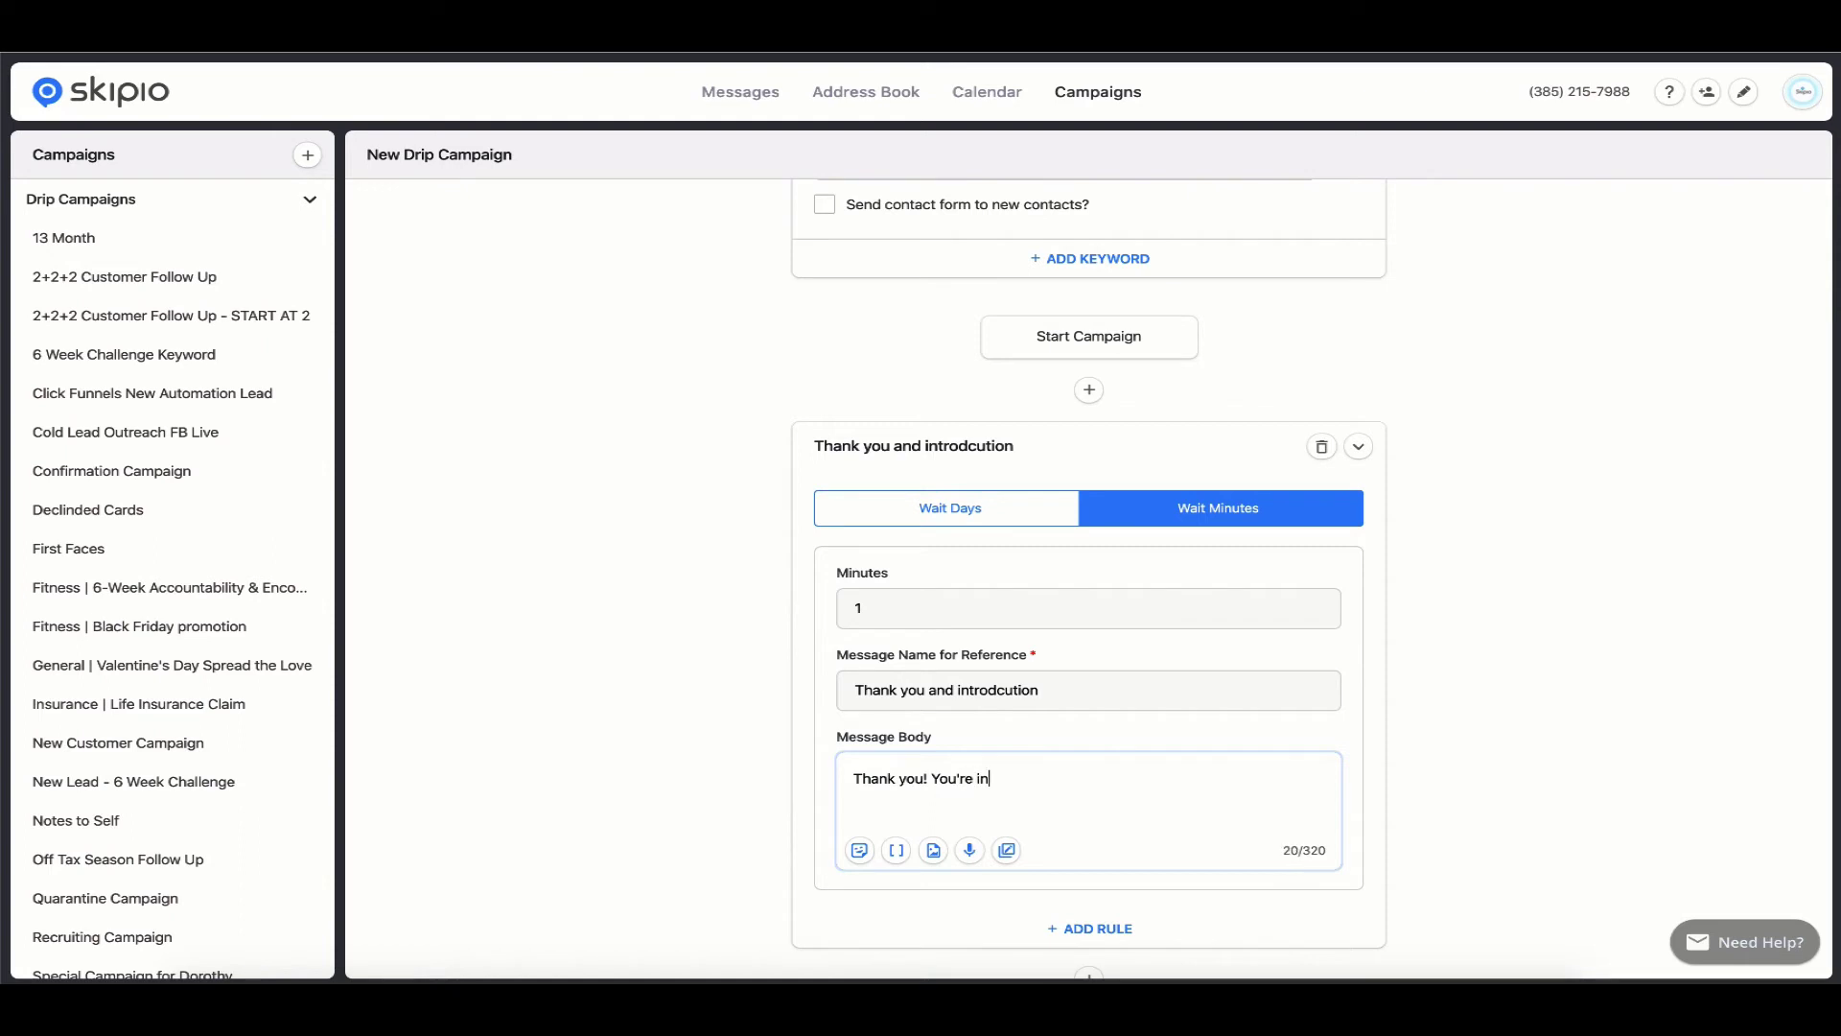
type("'ll be send")
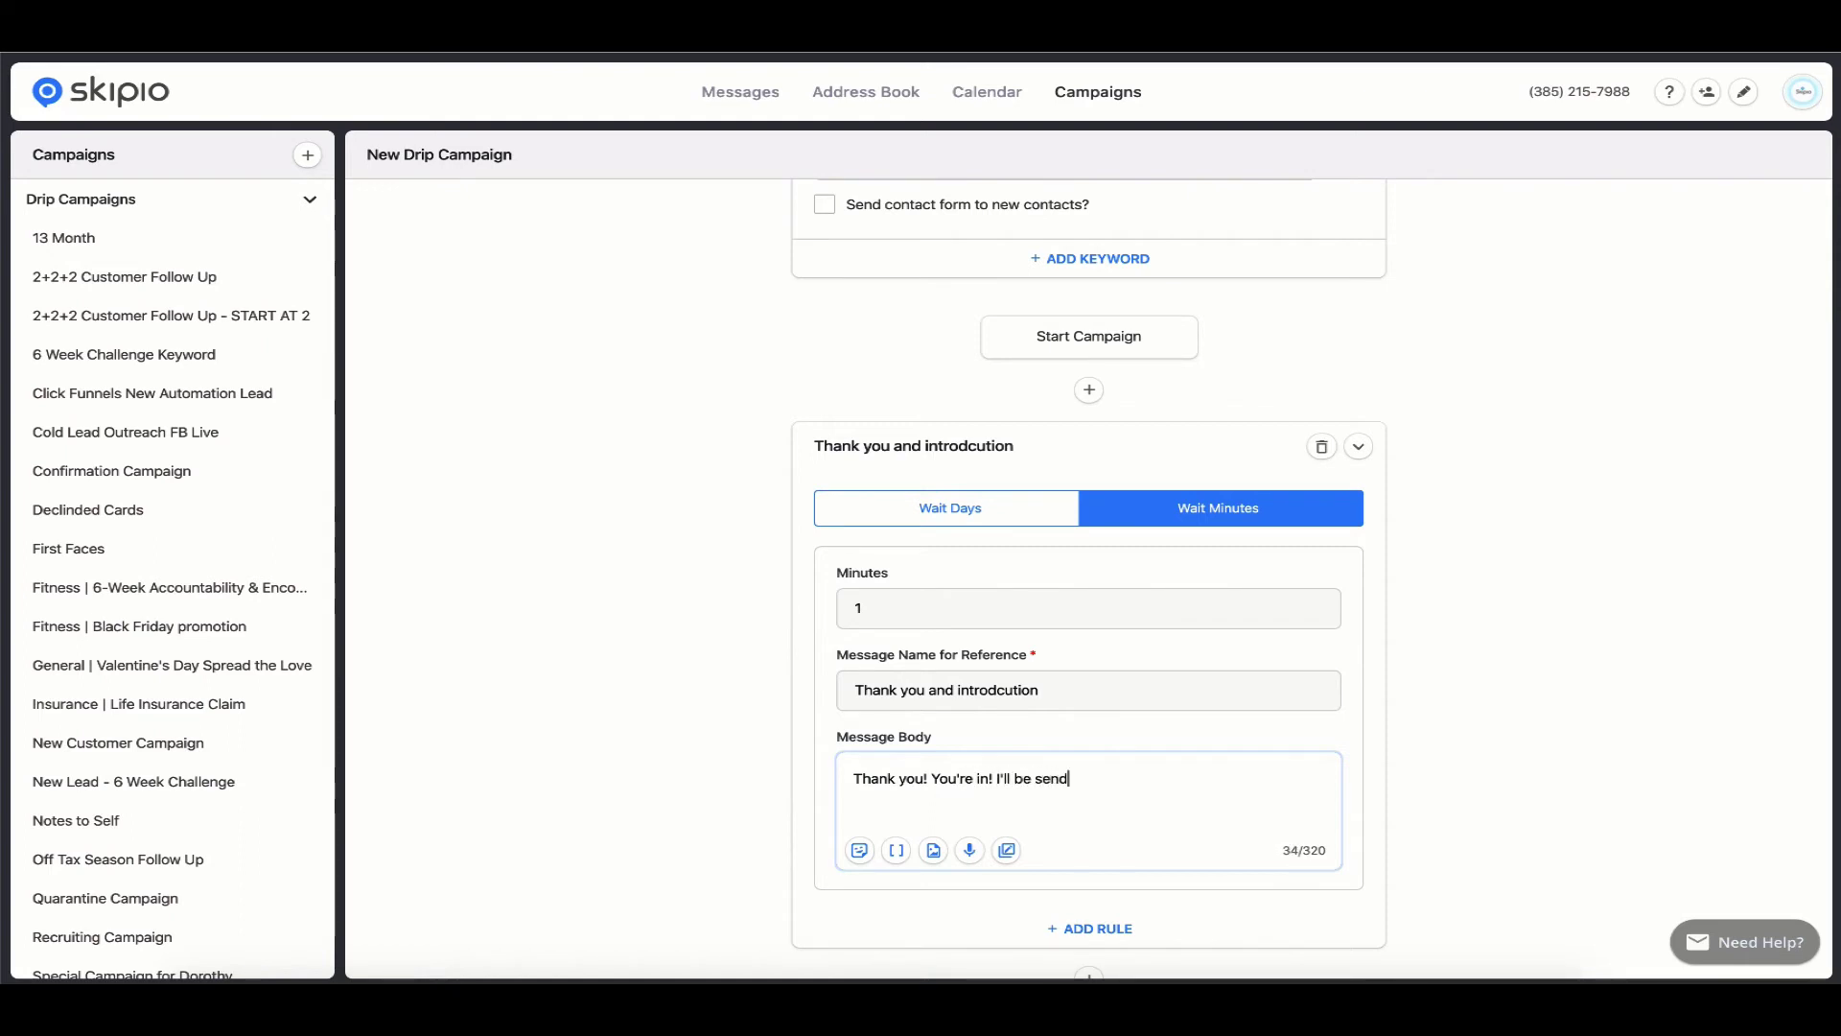
type("ing some activities for ")
type("you to do at ")
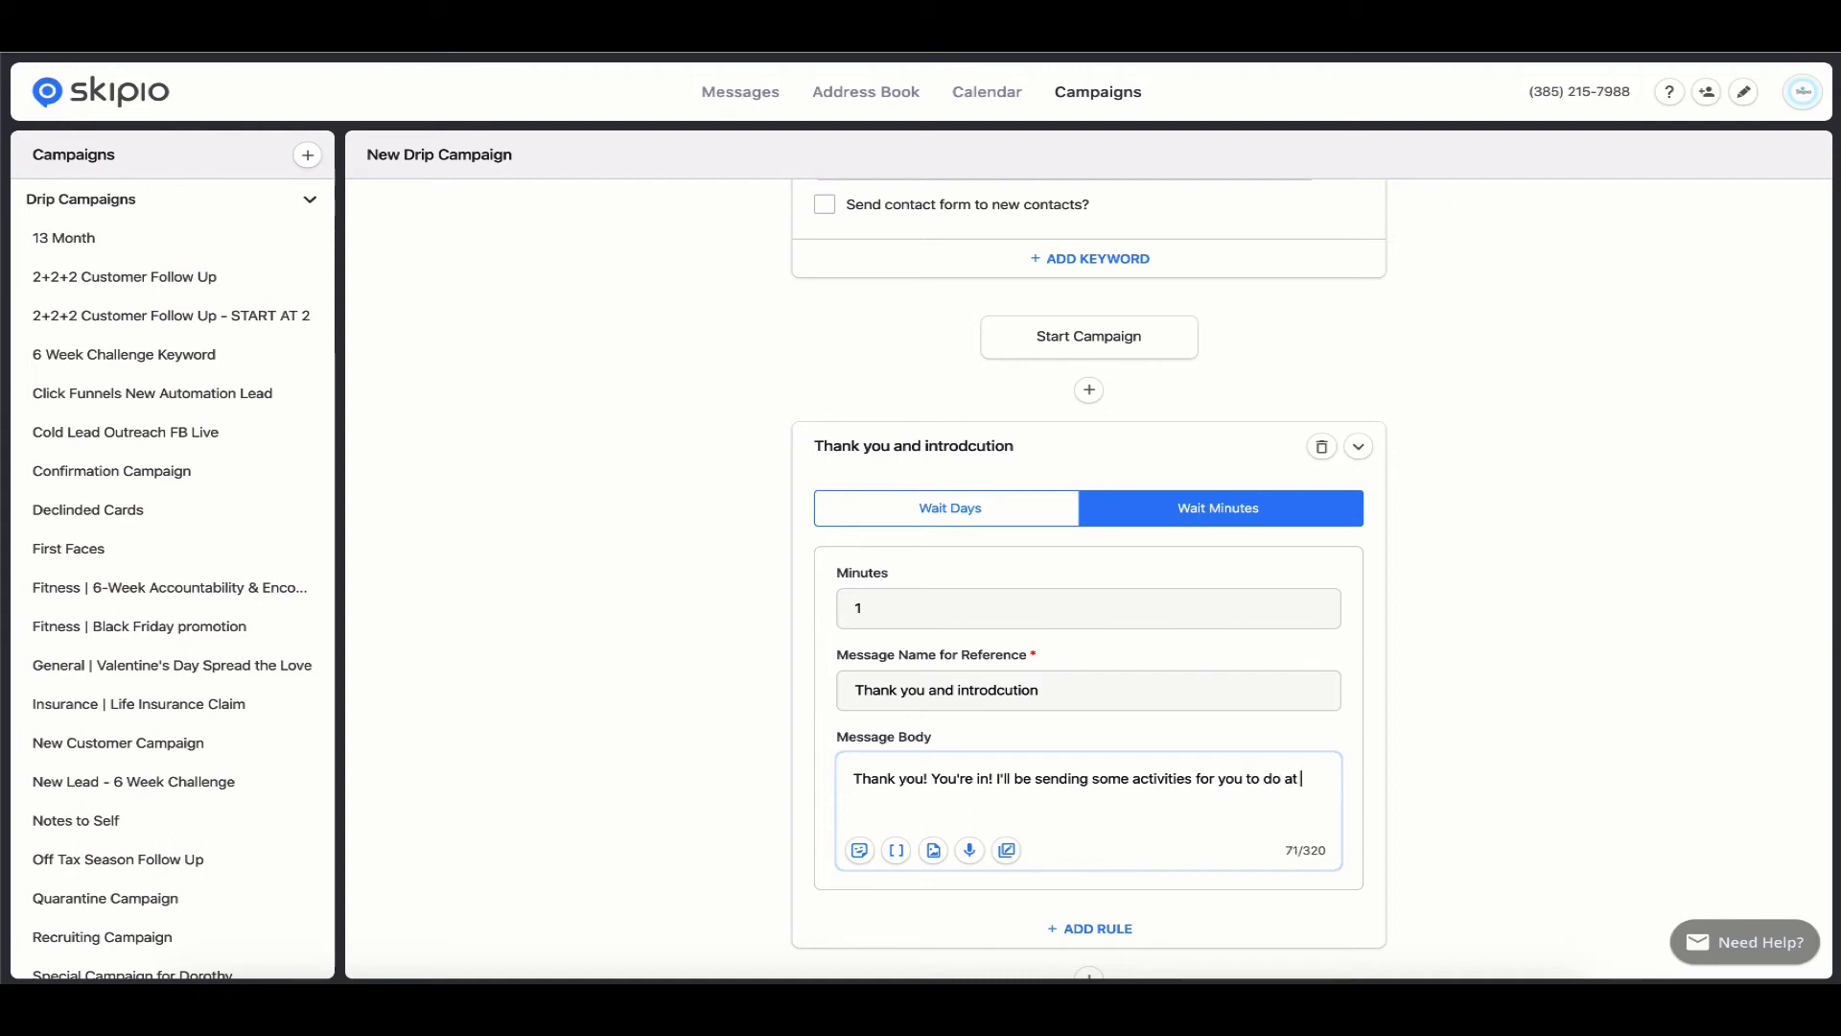
type("home with your kids! E")
type("xpect the f")
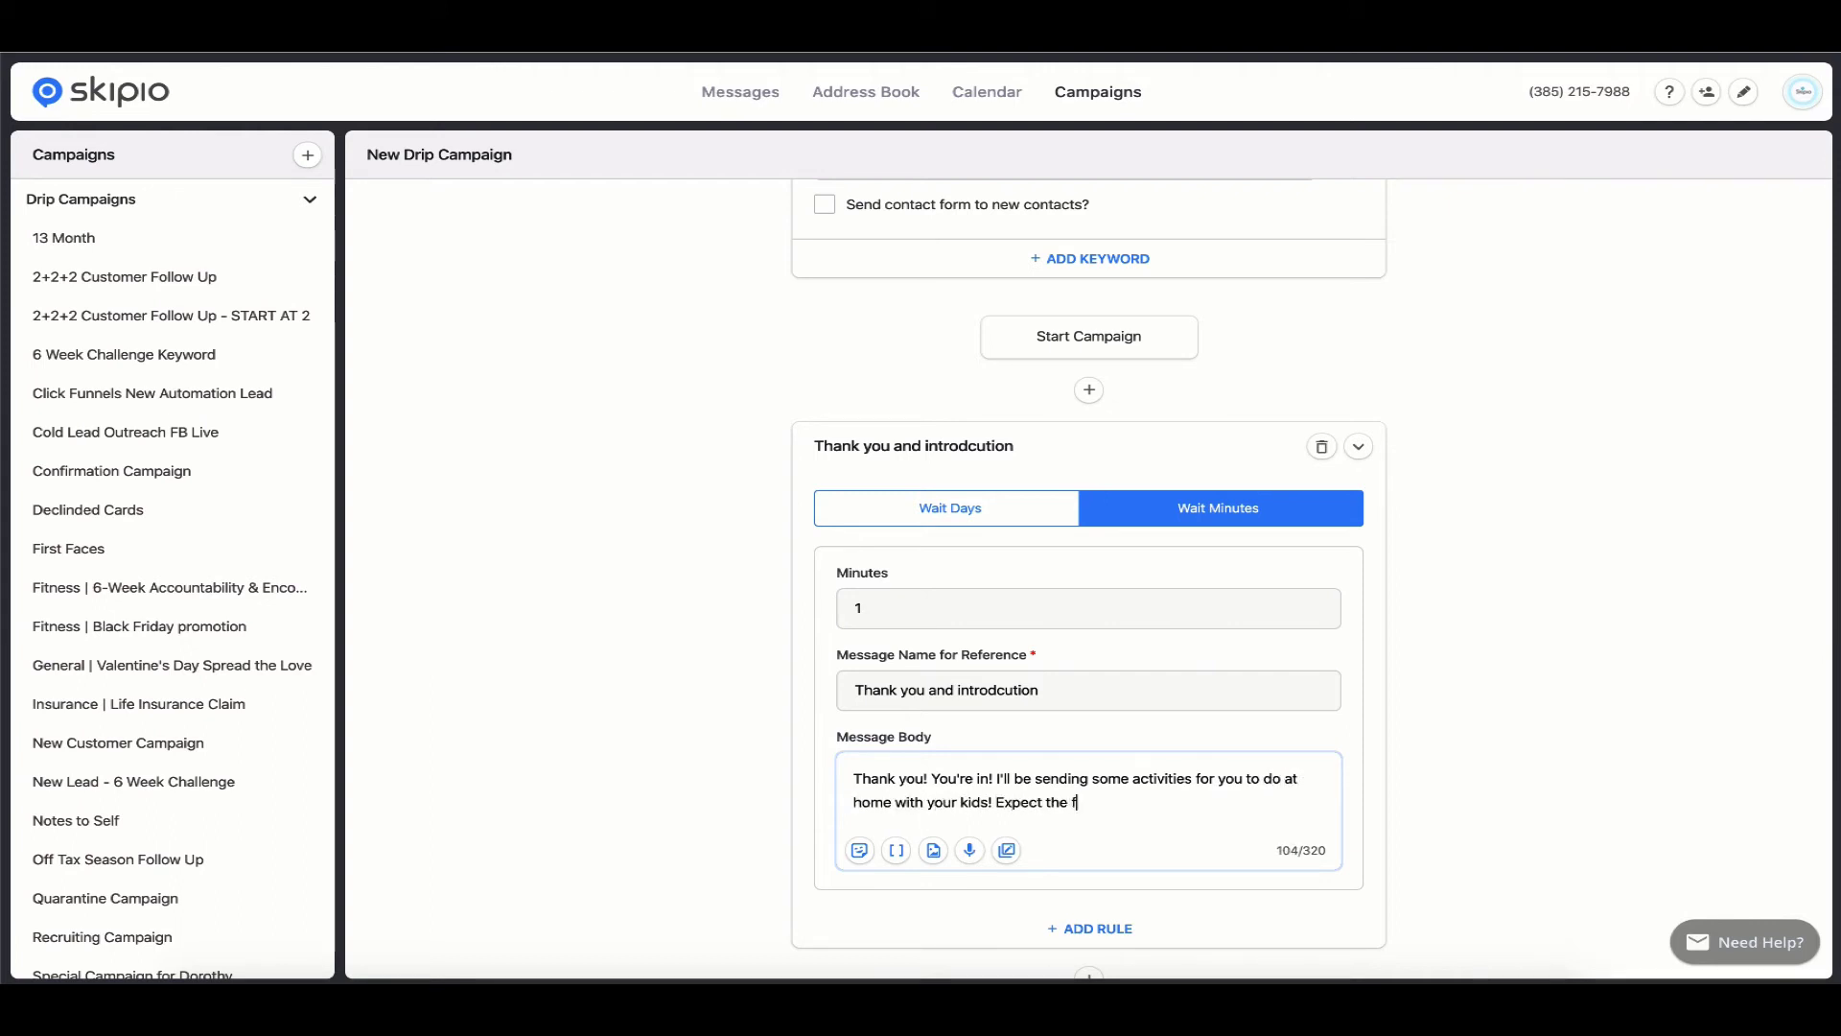
type("irst one tomorrow morning")
type("!")
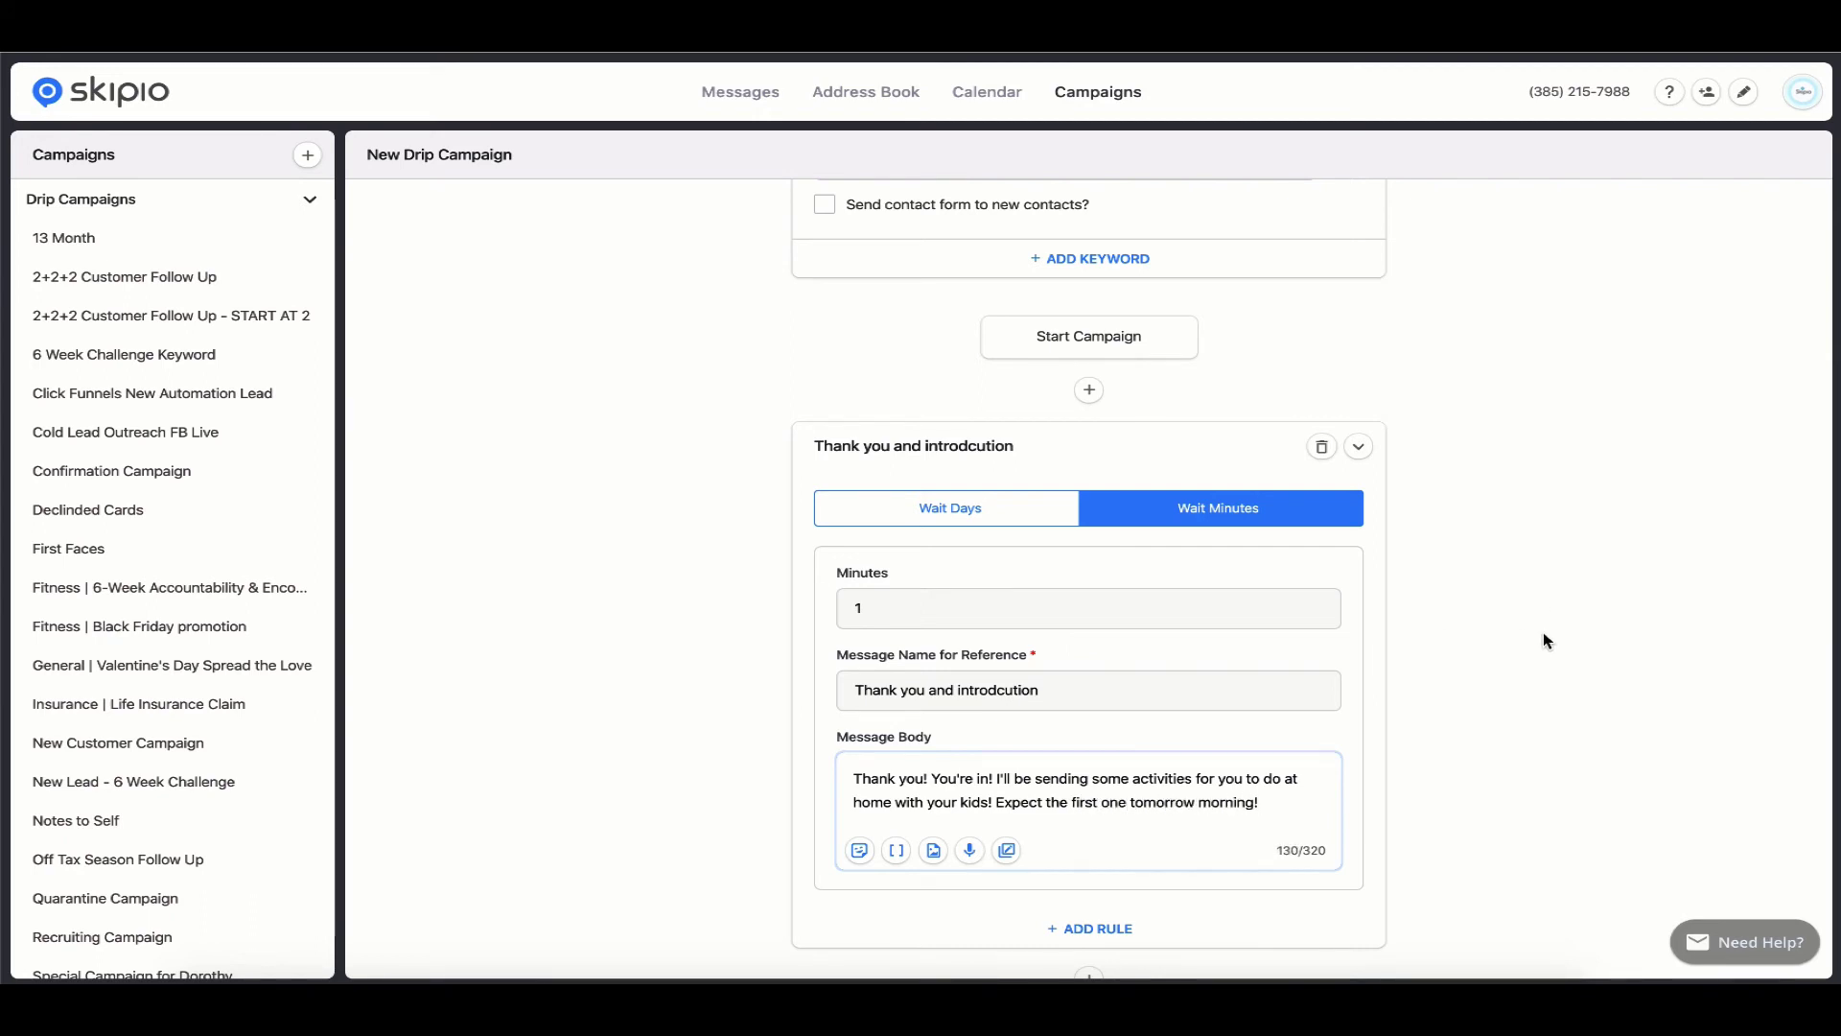
scroll(1547, 641, "down", 4)
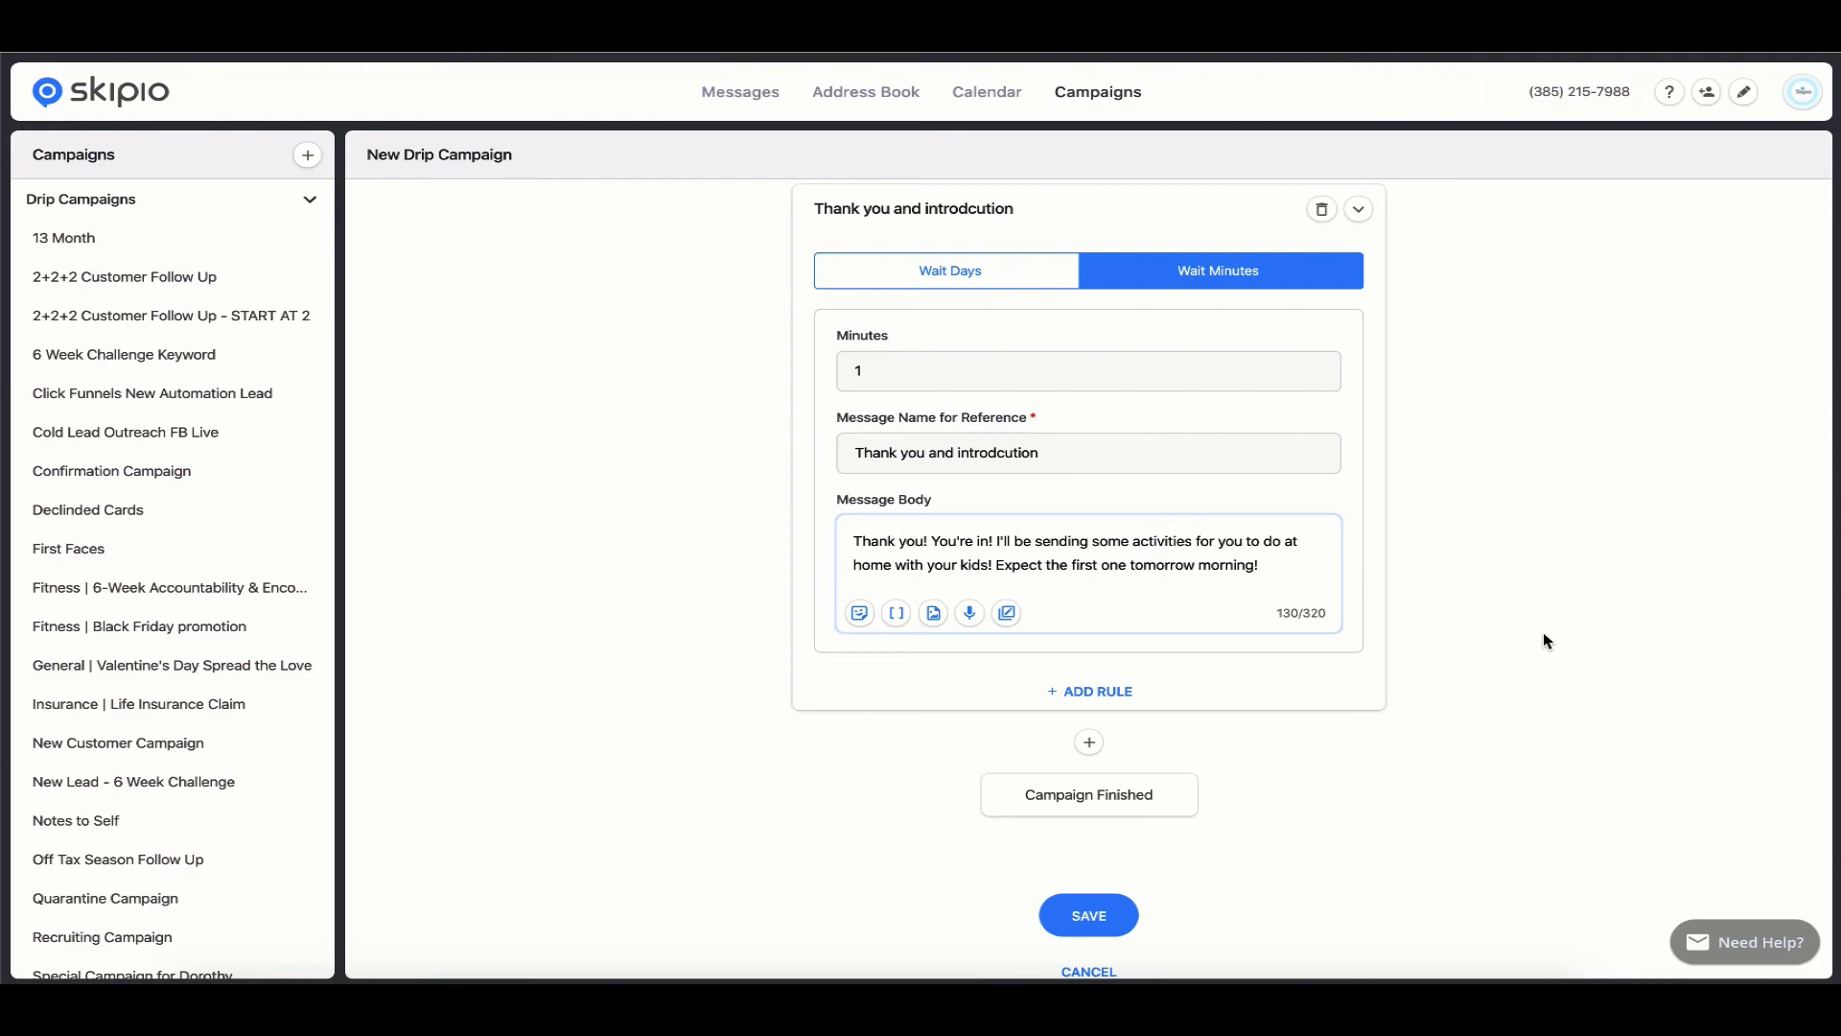
- Save the campaign, confirming the unsaved-changes browser prompt with OK
left_click(1089, 916)
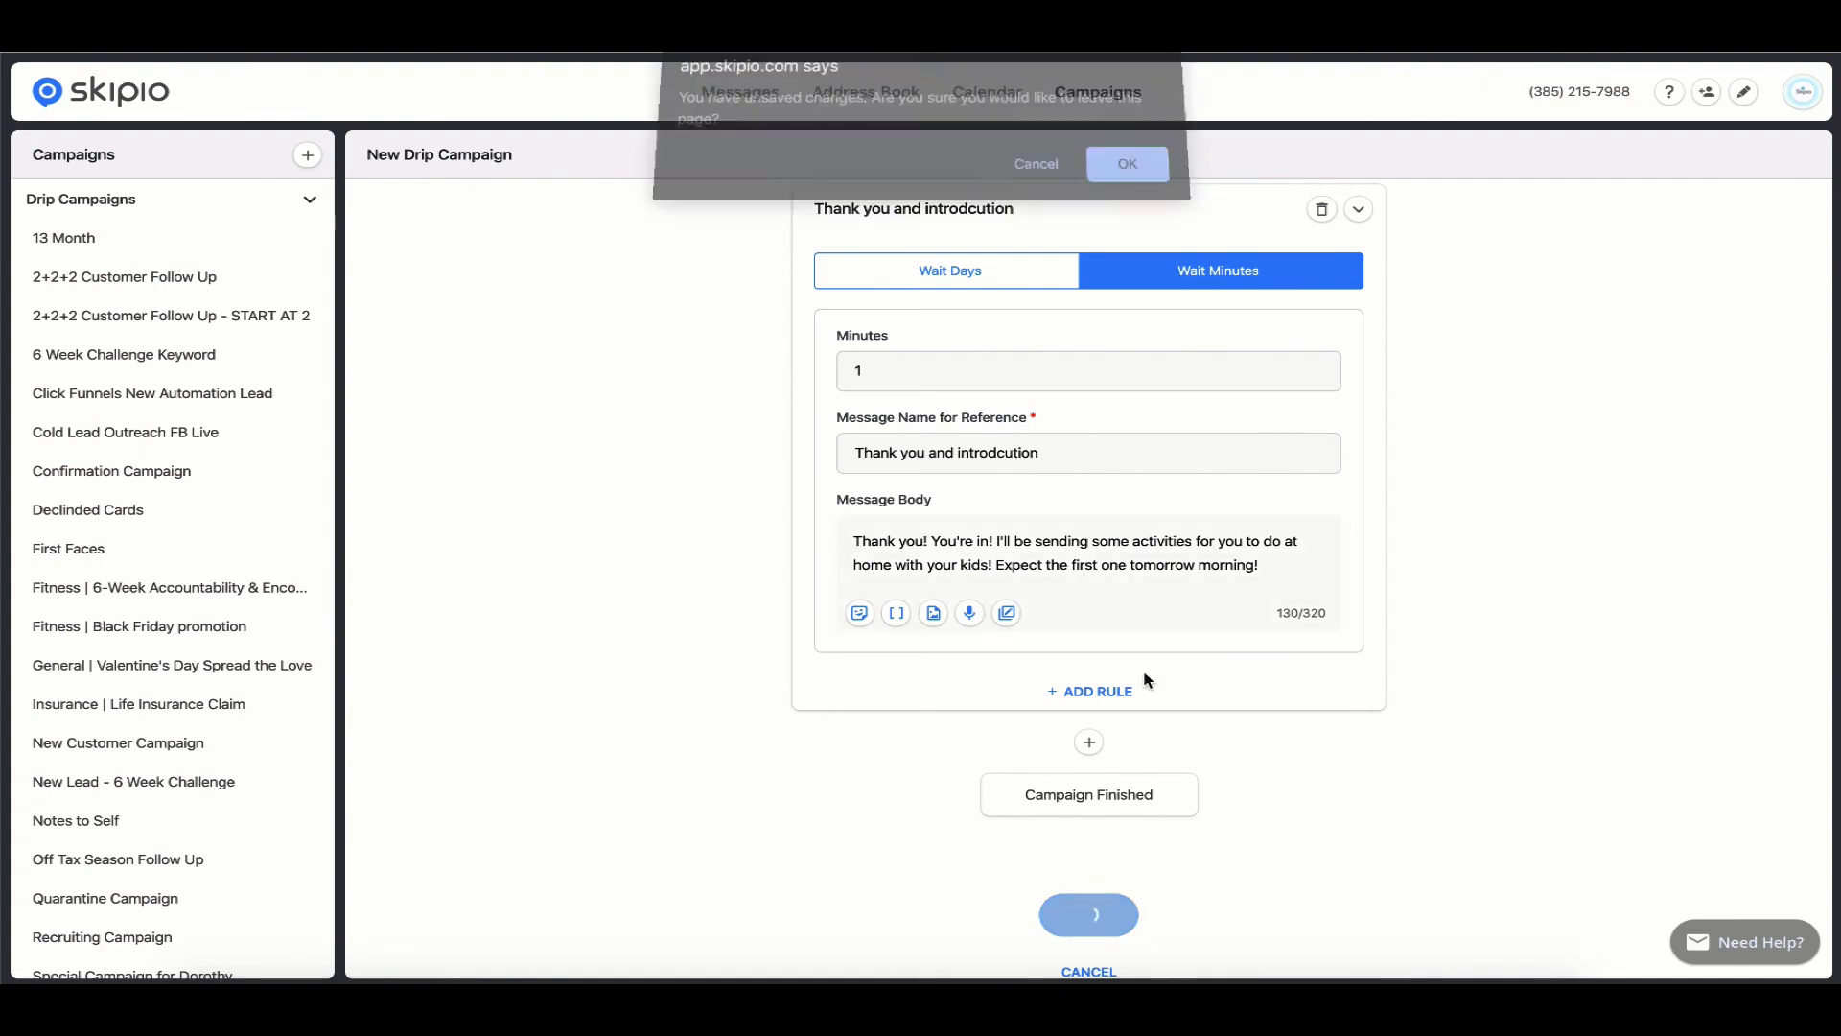
left_click(1130, 174)
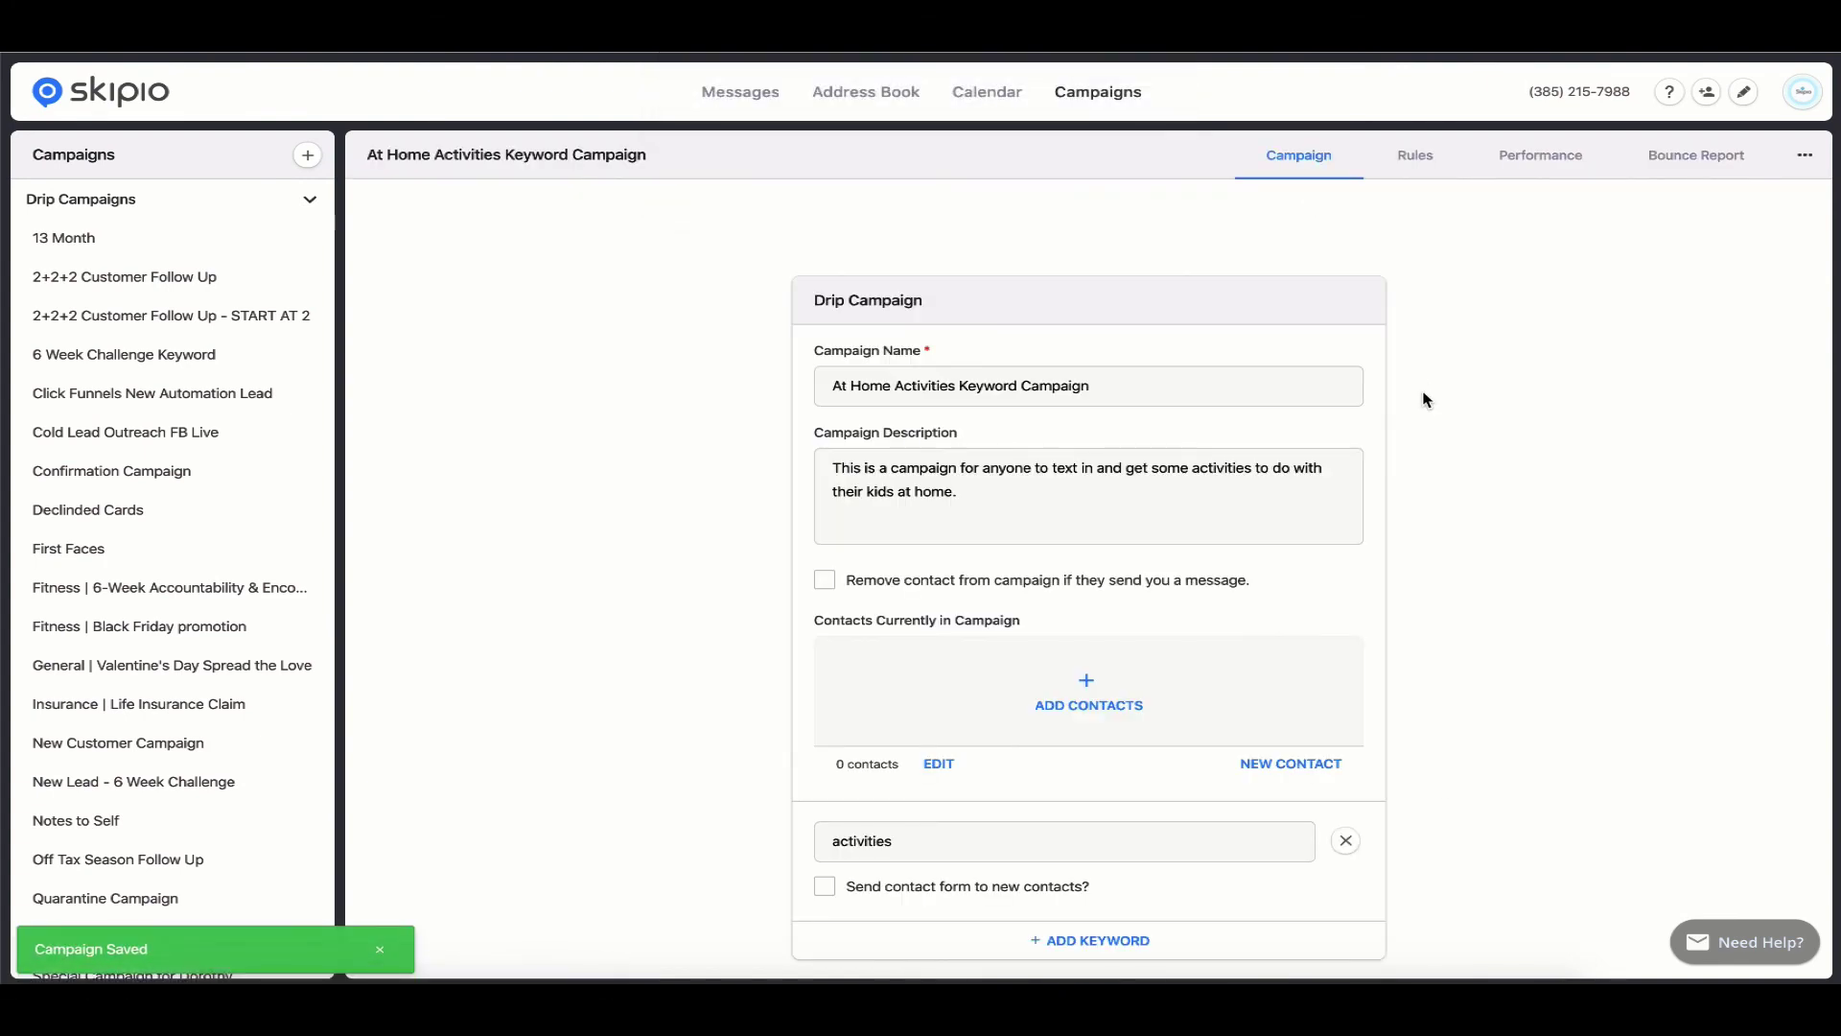
scroll(1424, 401, "down", 1)
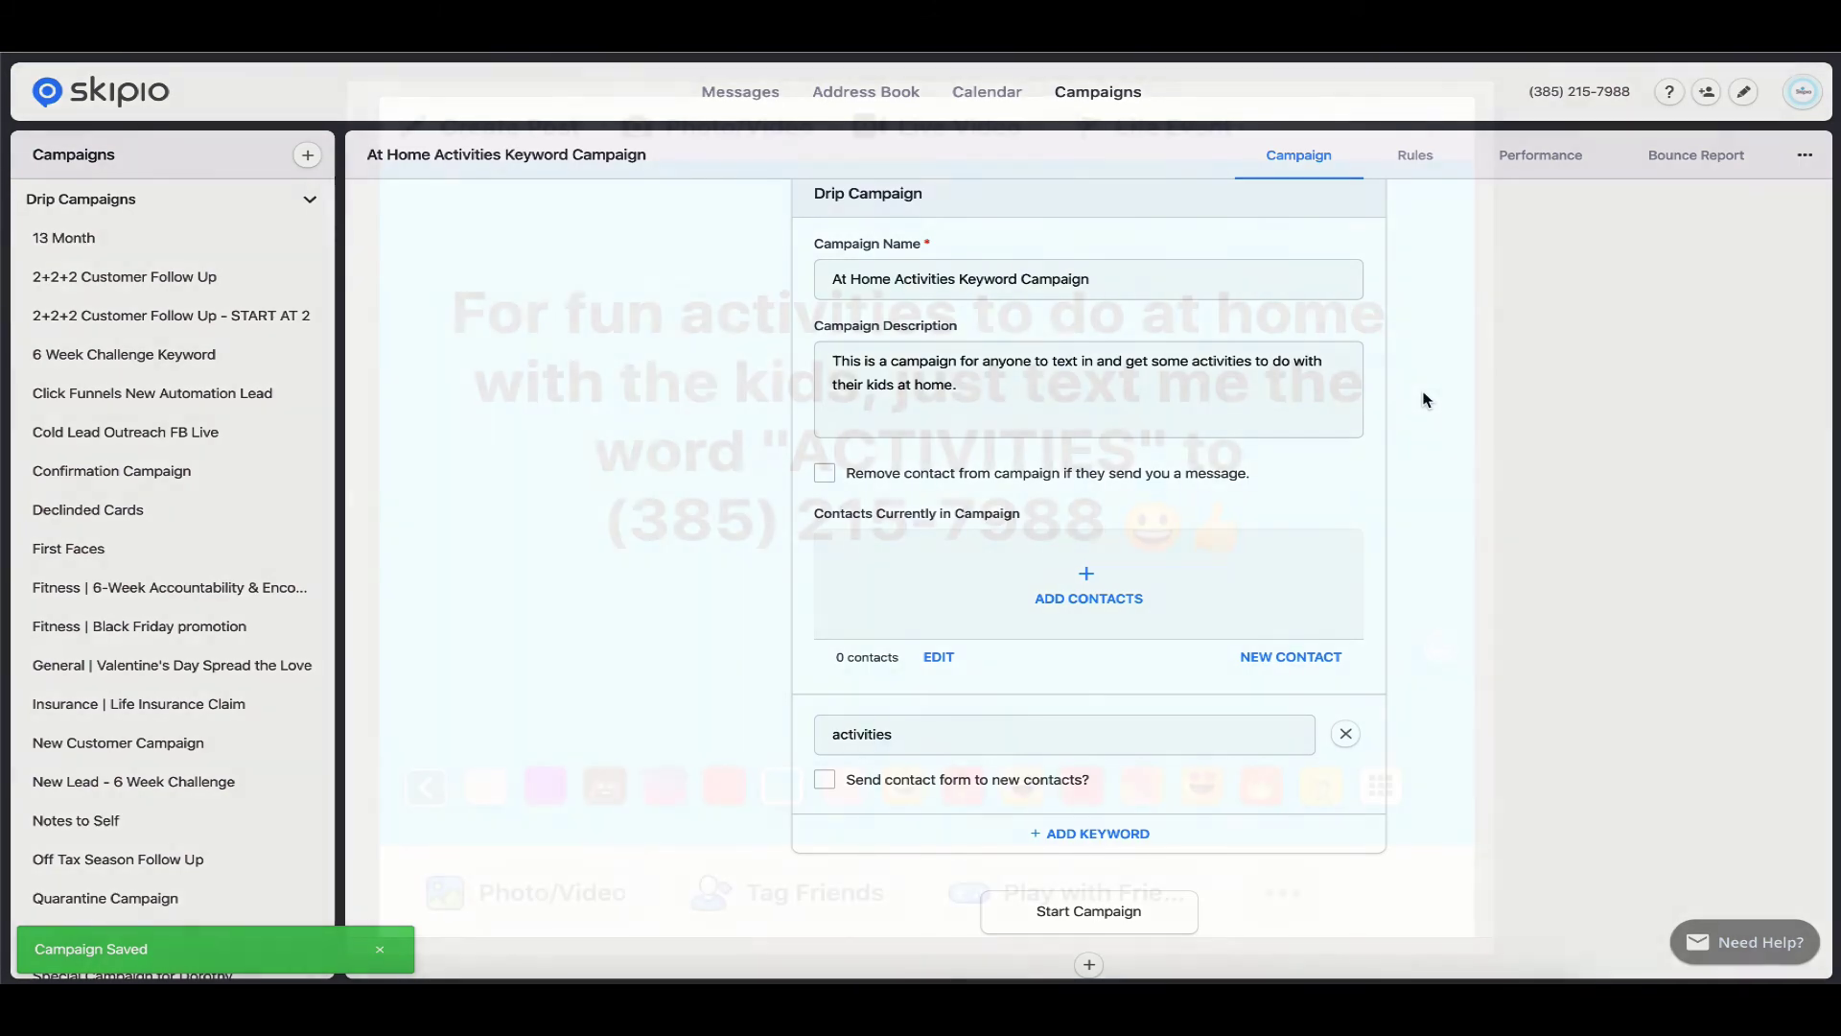